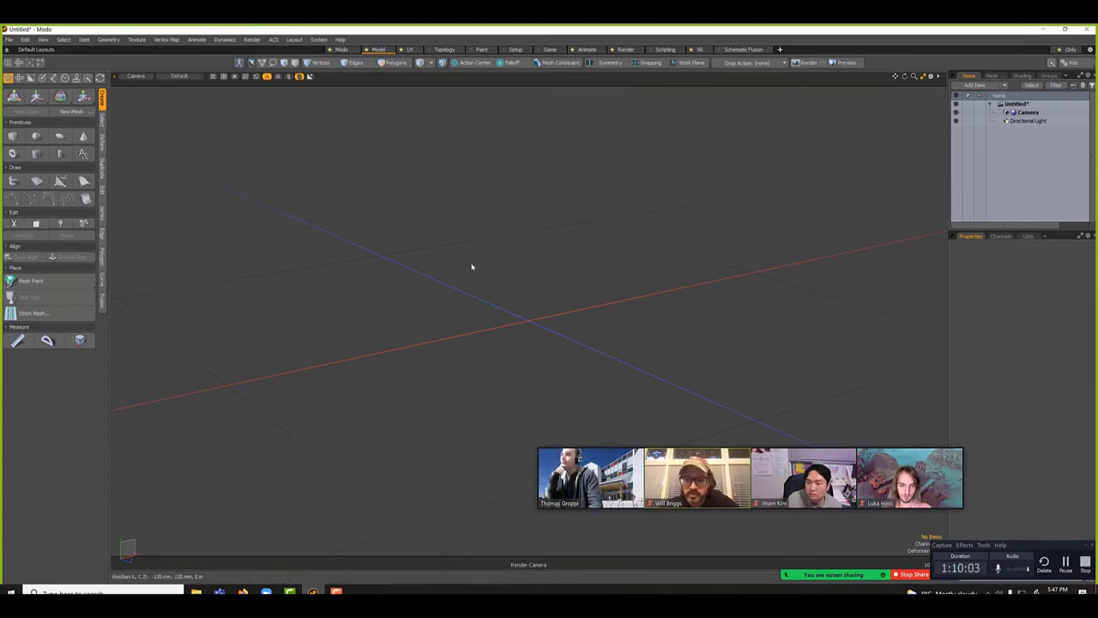
# Step: Open the viewport's Create > Primitive menu to reach the Sphere option
pyautogui.rightClick(471, 266)
pyautogui.moveTo(502, 336)
# Step: Create the sphere and slide it left along the X axis
pyautogui.click(528, 346)
pyautogui.press('w')
pyautogui.moveTo(634, 314); pyautogui.dragTo(388, 369)
pyautogui.press('space')
# Step: Duplicate the sphere and move the copy to the right along X
pyautogui.hotkey('ctrl', 'd')
pyautogui.press('w')
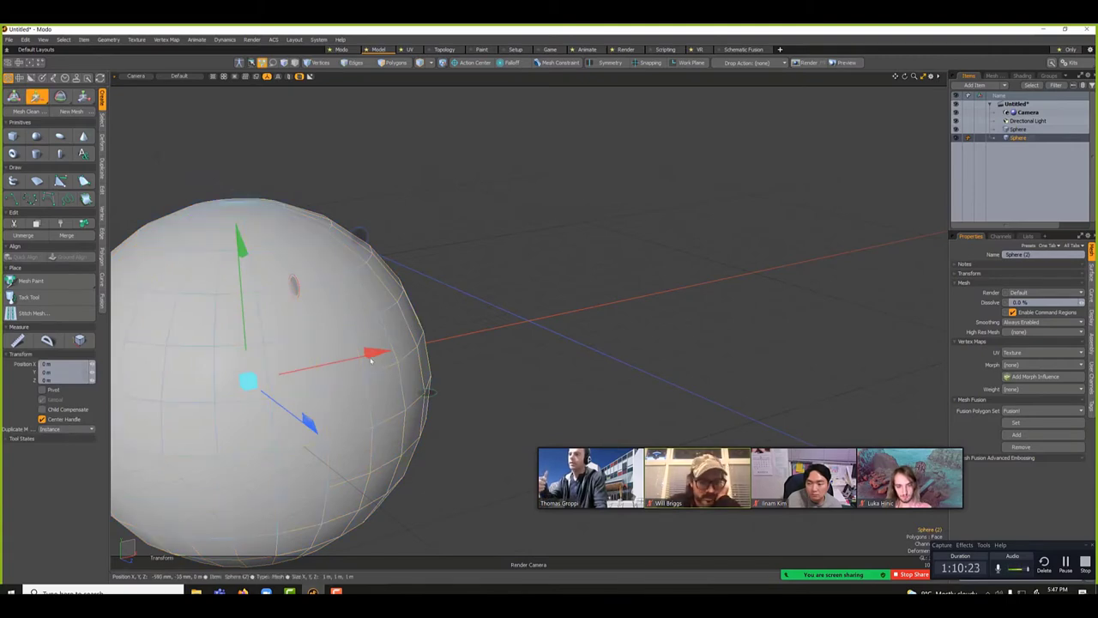
pyautogui.moveTo(372, 361); pyautogui.dragTo(704, 290)
pyautogui.press('q')
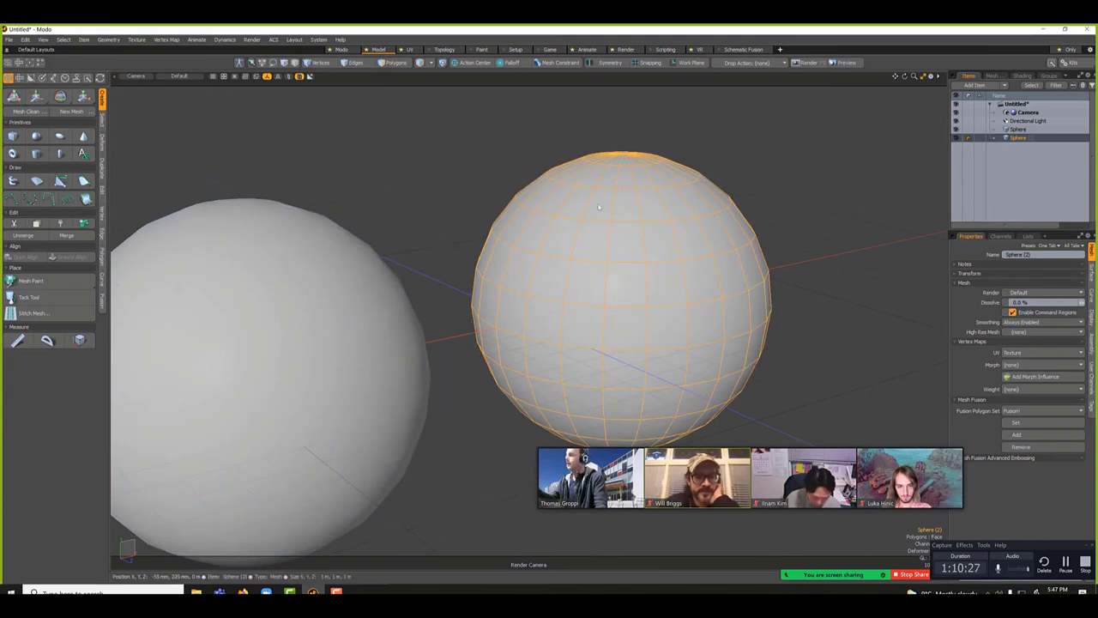
# Step: Merge both sphere items into a single mesh with Merge Meshes
pyautogui.keyDown('shift'); pyautogui.click(1016, 128); pyautogui.keyUp('shift')
pyautogui.rightClick(993, 137)
pyautogui.click(983, 311)
pyautogui.click(541, 185)
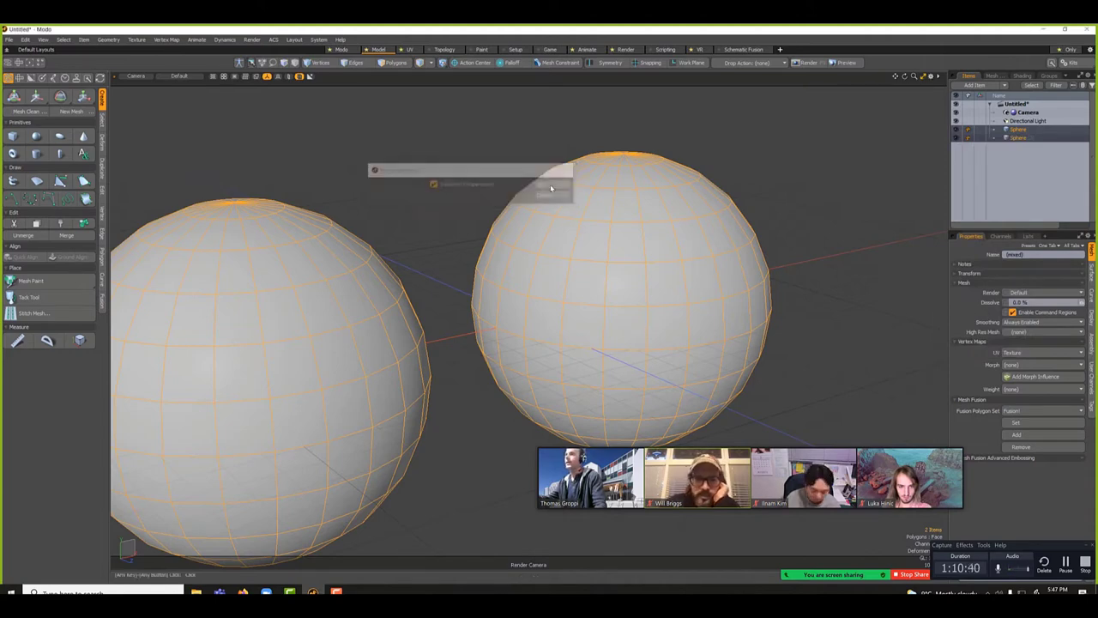
# Step: Select a patch of facing polygons on the right sphere and on the left sphere
pyautogui.click(392, 66)
pyautogui.moveTo(486, 285)
pyautogui.mouseDown()
pyautogui.moveTo(495, 359)
pyautogui.moveTo(515, 369)
pyautogui.moveTo(497, 311)
pyautogui.mouseUp()
pyautogui.moveTo(482, 352); pyautogui.dragTo(498, 345)
pyautogui.keyDown('alt'); pyautogui.moveTo(505, 308); pyautogui.dragTo(367, 330); pyautogui.keyUp('alt')
pyautogui.keyDown('shift'); pyautogui.click(369, 290); pyautogui.keyUp('shift')
pyautogui.moveTo(388, 305)
pyautogui.keyDown('shift'); pyautogui.mouseDown()
pyautogui.moveTo(398, 275)
pyautogui.moveTo(420, 314)
pyautogui.moveTo(460, 324)
pyautogui.moveTo(509, 293)
pyautogui.moveTo(548, 241)
pyautogui.moveTo(521, 280)
pyautogui.moveTo(493, 291)
pyautogui.mouseUp(); pyautogui.keyUp('shift')
# Step: Apply the Polygon Bridge tool to join the two selected patches with a neck
pyautogui.click(101, 262)
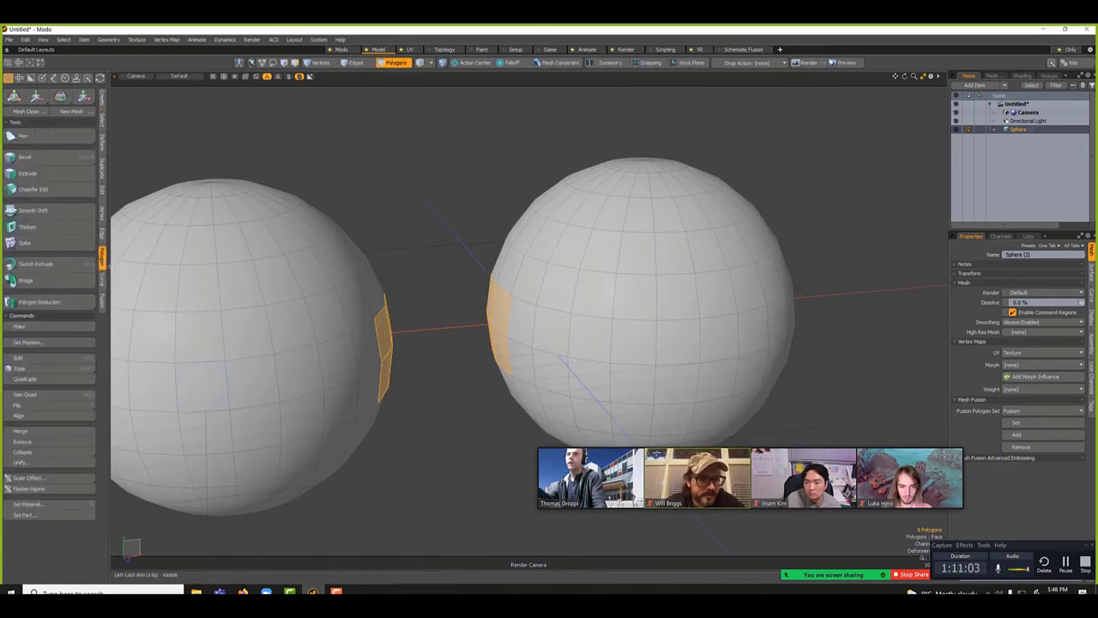
pyautogui.click(59, 280)
# Step: Subdivide the dumbbell polygons twice using the Catmull-Clark method
pyautogui.press('space')
pyautogui.press('5')
pyautogui.click(394, 63)
pyautogui.hotkey('shift', 'd')
pyautogui.click(441, 160)
pyautogui.click(442, 181)
pyautogui.click(553, 160)
pyautogui.hotkey('shift', 'd')
pyautogui.click(555, 164)
# Step: Check the mesh item's properties, then clear and reselect the dumbbell mesh
pyautogui.click(393, 62)
pyautogui.middleClick(349, 304)
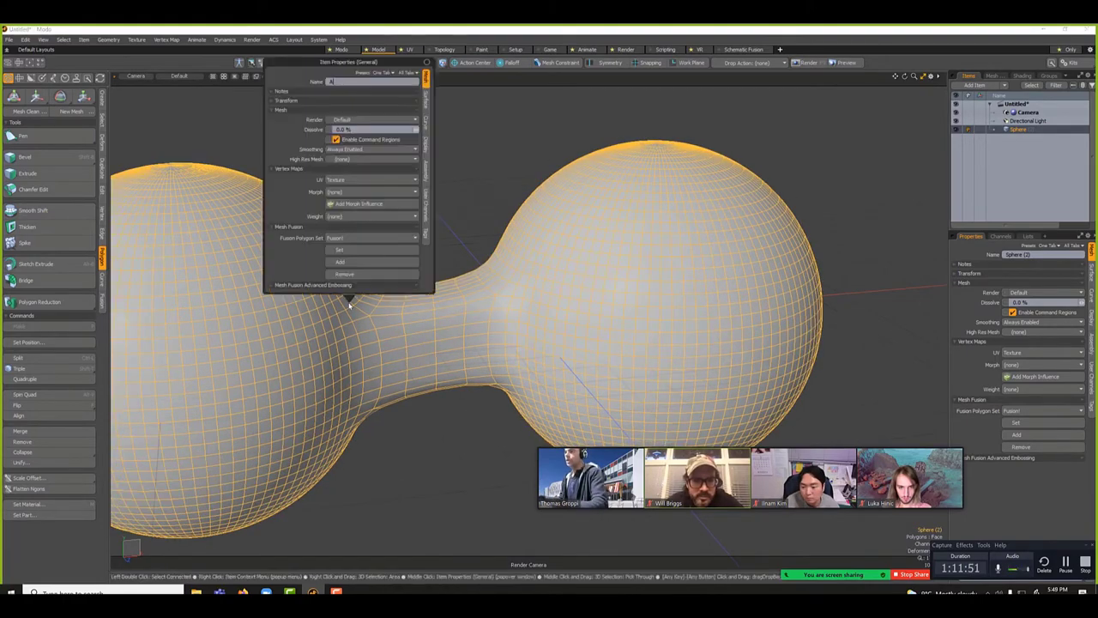
pyautogui.click(426, 63)
pyautogui.click(101, 99)
pyautogui.click(279, 123)
pyautogui.click(313, 246)
pyautogui.scroll(-5, 255, 247)
# Step: Delete the unused Txt_Ring, shatterInterior and Modo Txt entries from the shader tree
pyautogui.moveTo(912, 75); pyautogui.dragTo(1006, 46)
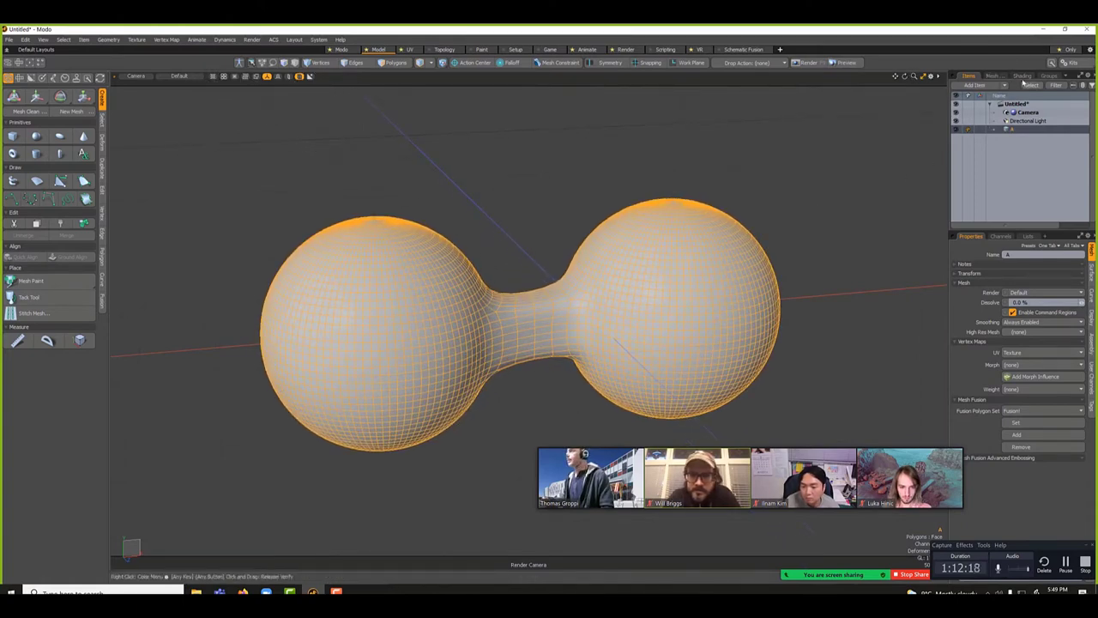
pyautogui.click(1021, 77)
pyautogui.click(1005, 164)
pyautogui.click(1005, 147)
pyautogui.keyDown('shift'); pyautogui.click(1006, 182); pyautogui.keyUp('shift')
pyautogui.press('Delete')
pyautogui.click(1006, 149)
pyautogui.press('Delete')
# Step: Assign a new material to the dumbbell with ma and show its shading properties
pyautogui.write('ma')
pyautogui.press('Return')
pyautogui.click(1010, 157)
pyautogui.click(1093, 261)
# Step: Add an Agate noise texture layer to the dumbbell material
pyautogui.click(1061, 97)
pyautogui.moveTo(1060, 140)
pyautogui.moveTo(1043, 141)
pyautogui.moveTo(1043, 170)
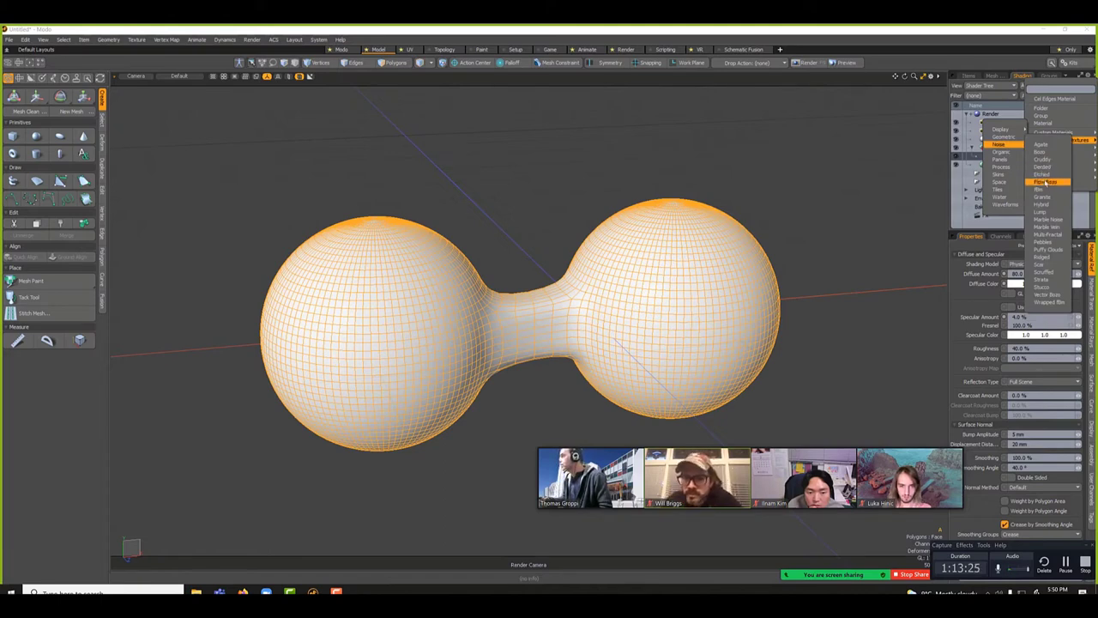
pyautogui.click(1062, 149)
# Step: Start a preview render, then delete the Agate layer and select the sphere material group
pyautogui.click(848, 64)
pyautogui.click(473, 317)
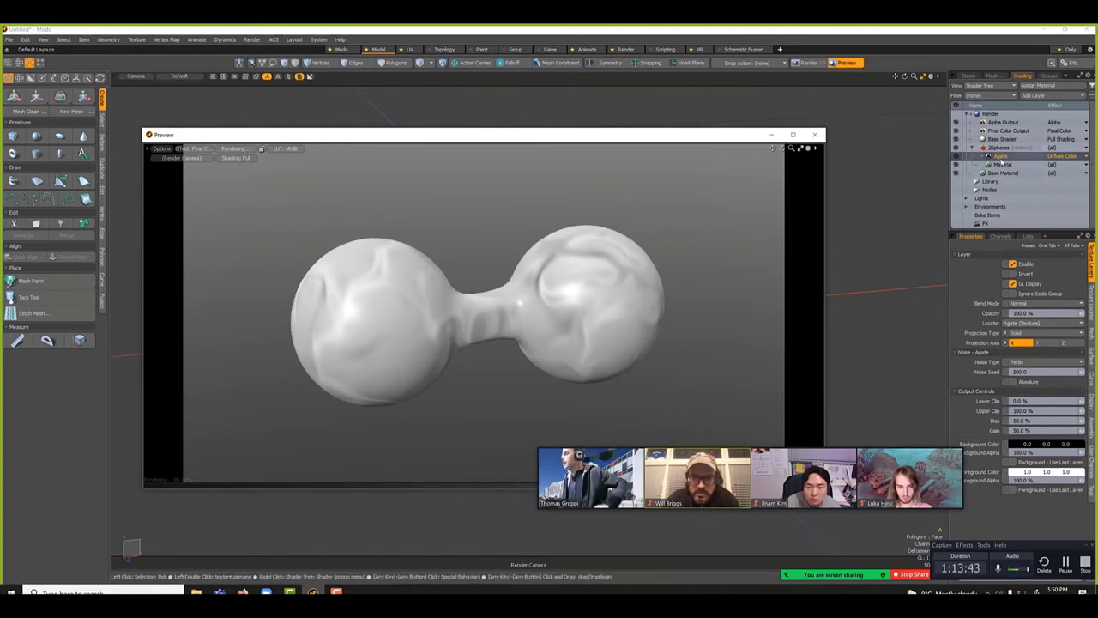
pyautogui.press('Delete')
pyautogui.click(1004, 154)
pyautogui.click(1007, 148)
# Step: Add a Cellular texture layer to the selected material group
pyautogui.click(1054, 95)
pyautogui.click(1007, 161)
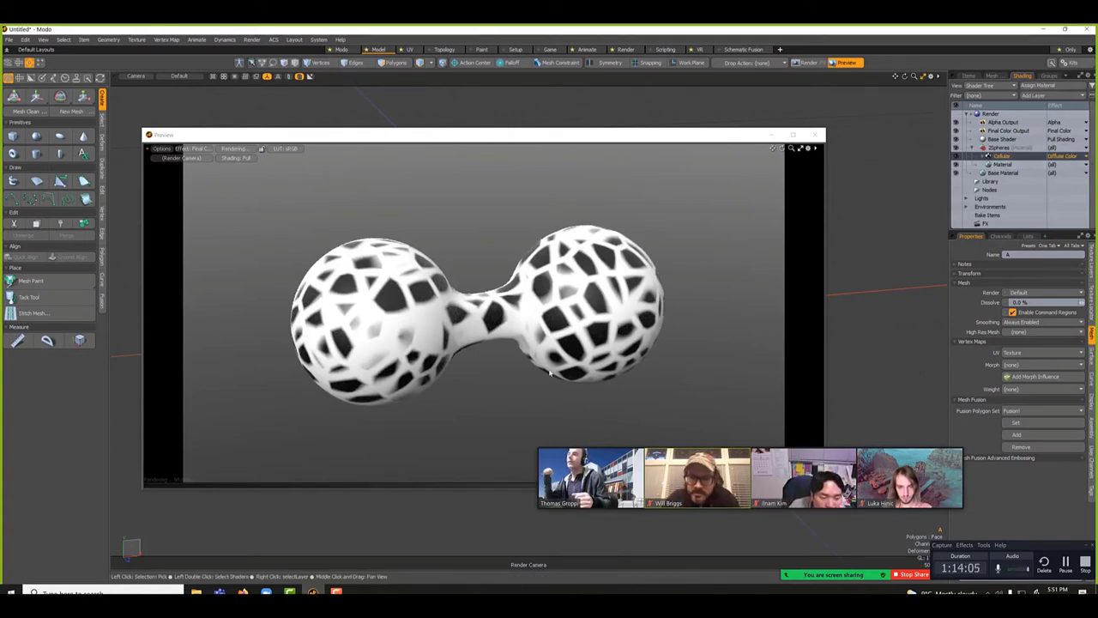
# Step: Open the Cellular layer settings and try Frequencies at 3
pyautogui.click(1091, 302)
pyautogui.click(1092, 258)
pyautogui.click(983, 257)
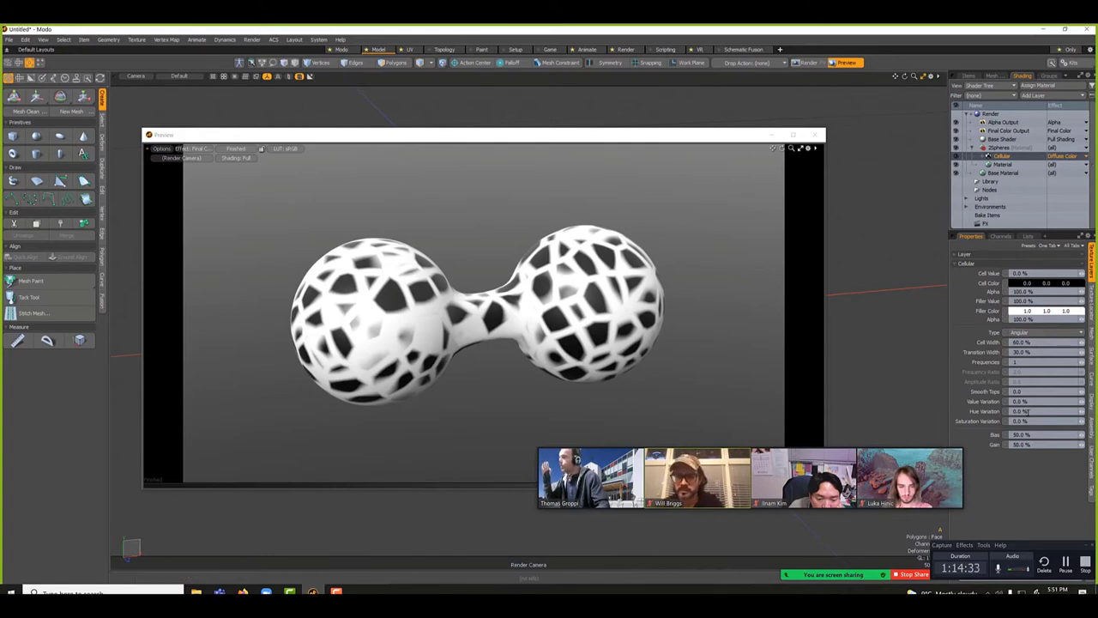
pyautogui.click(1018, 362)
pyautogui.write('3')
pyautogui.press('Return')
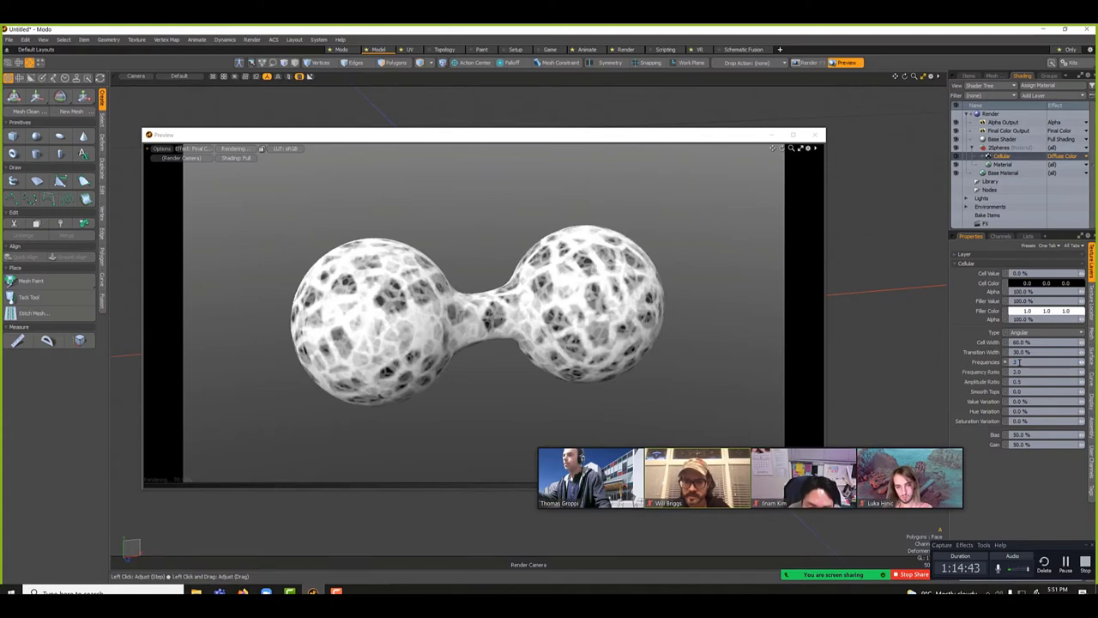
# Step: Reset Frequencies to 1 with Gain at 60%, and switch the cell type back to Angular
pyautogui.click(1018, 362)
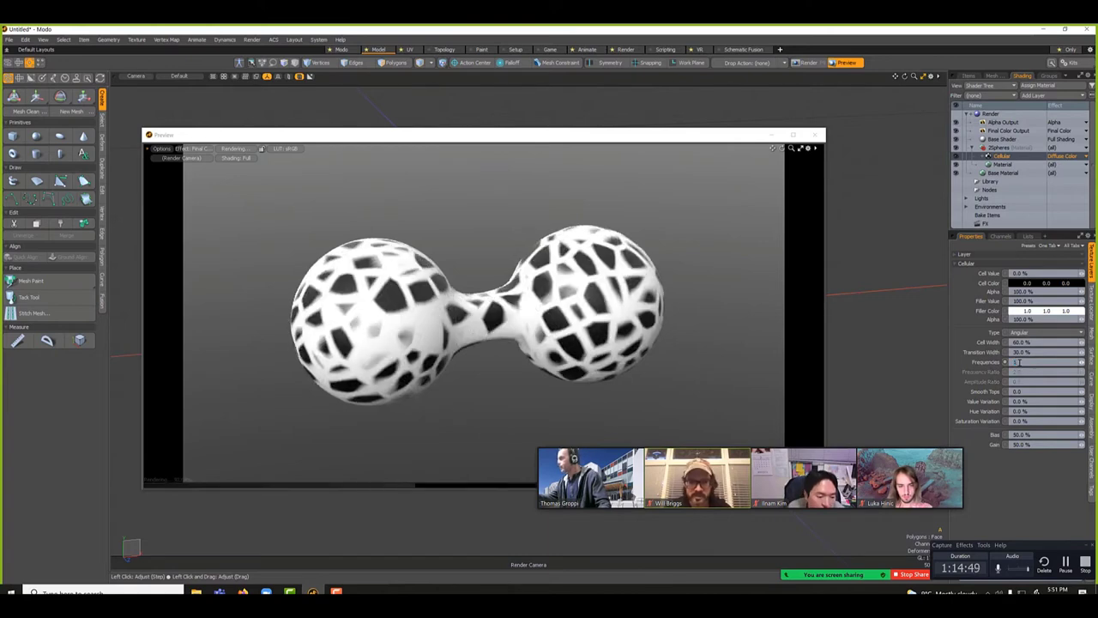
pyautogui.press('Return')
pyautogui.scroll(-1, 1019, 332)
pyautogui.scroll(-1, 1019, 332)
pyautogui.click(1032, 333)
pyautogui.click(1032, 342)
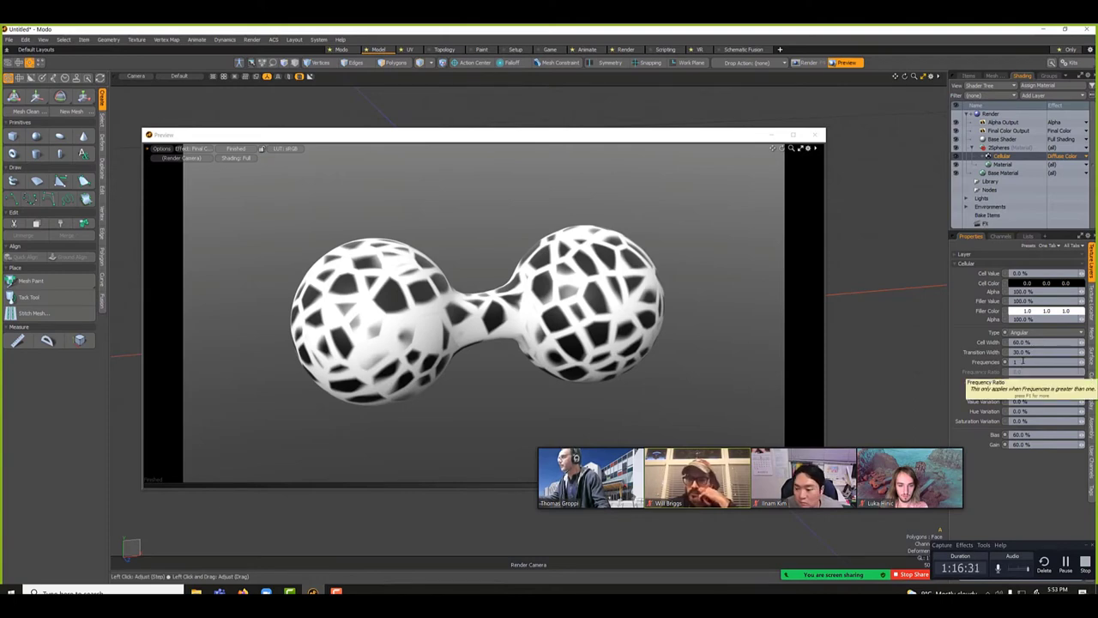
pyautogui.click(1023, 361)
# Step: Set the Cellular texture's Frequencies to 2 and Frequency Ratio to 1.0
pyautogui.write('2')
pyautogui.press('Return')
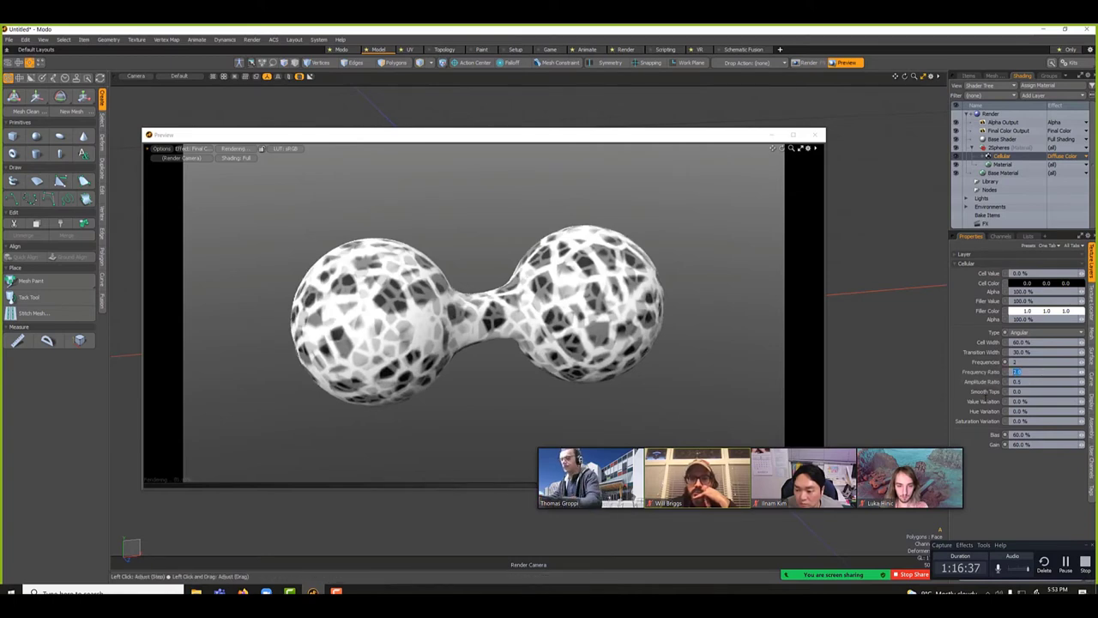
pyautogui.write('1')
pyautogui.press('Tab')
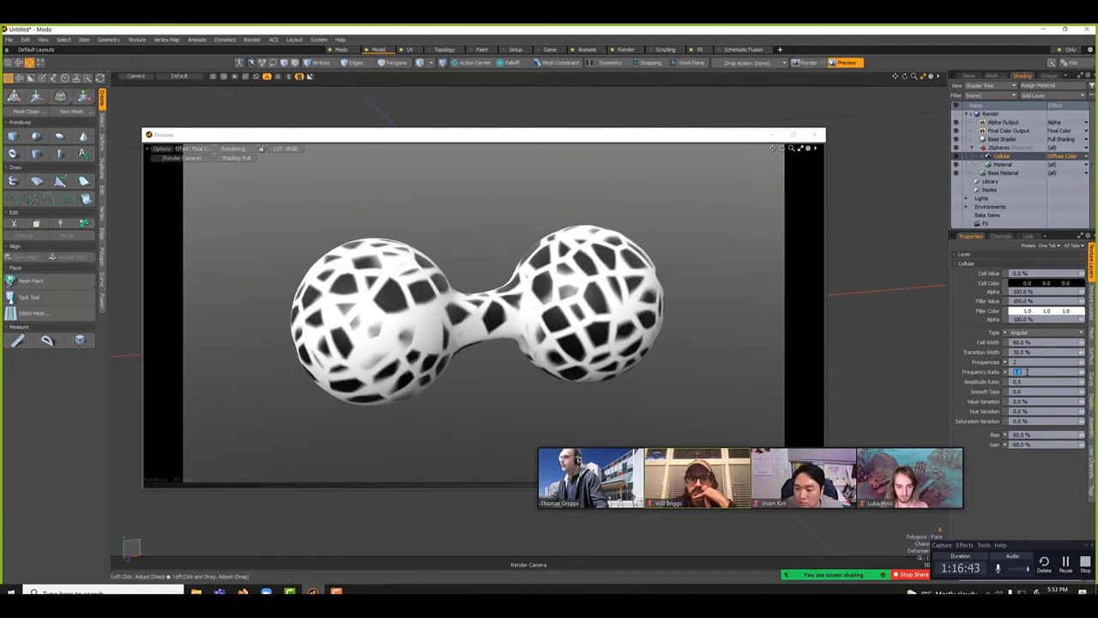
# Step: Switch the Cellular layer's effect to Surface Shading > Bump
pyautogui.click(1070, 157)
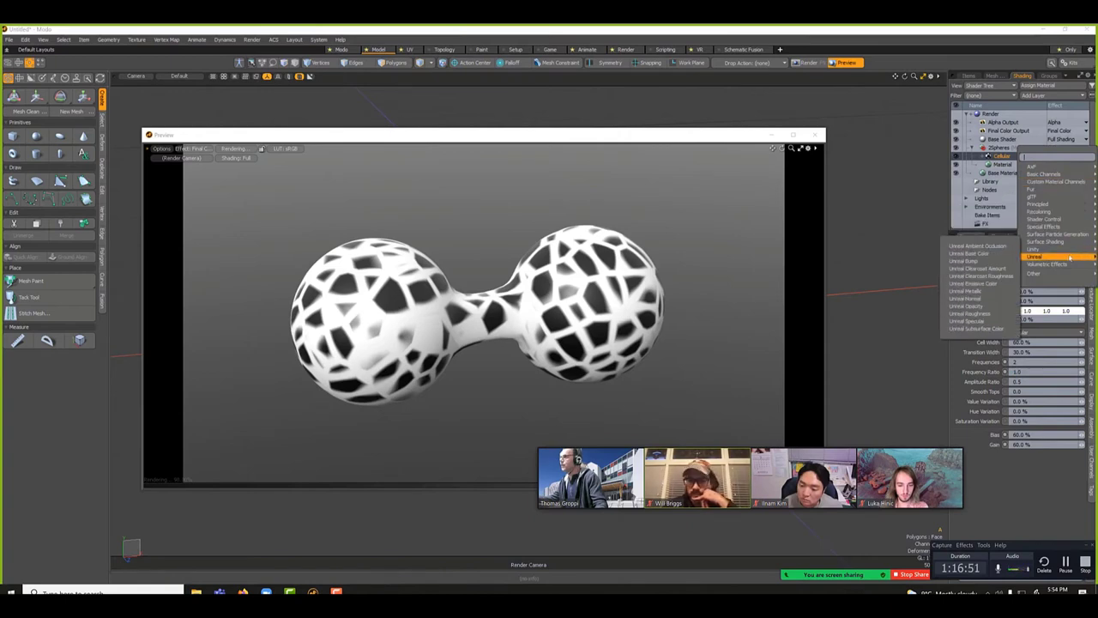
pyautogui.moveTo(1049, 239)
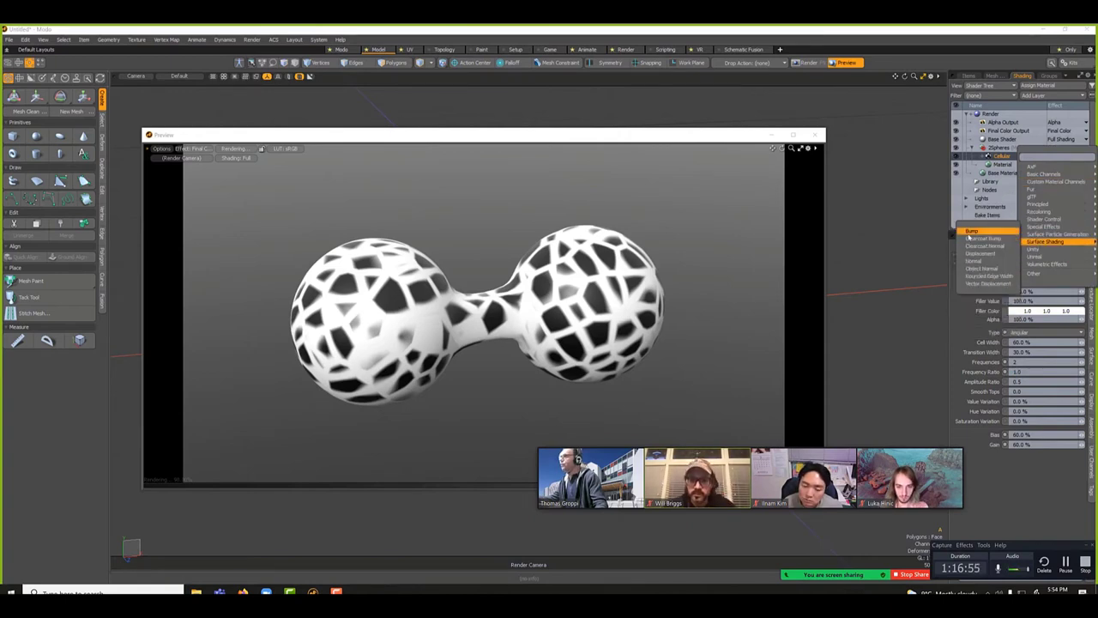
pyautogui.click(970, 231)
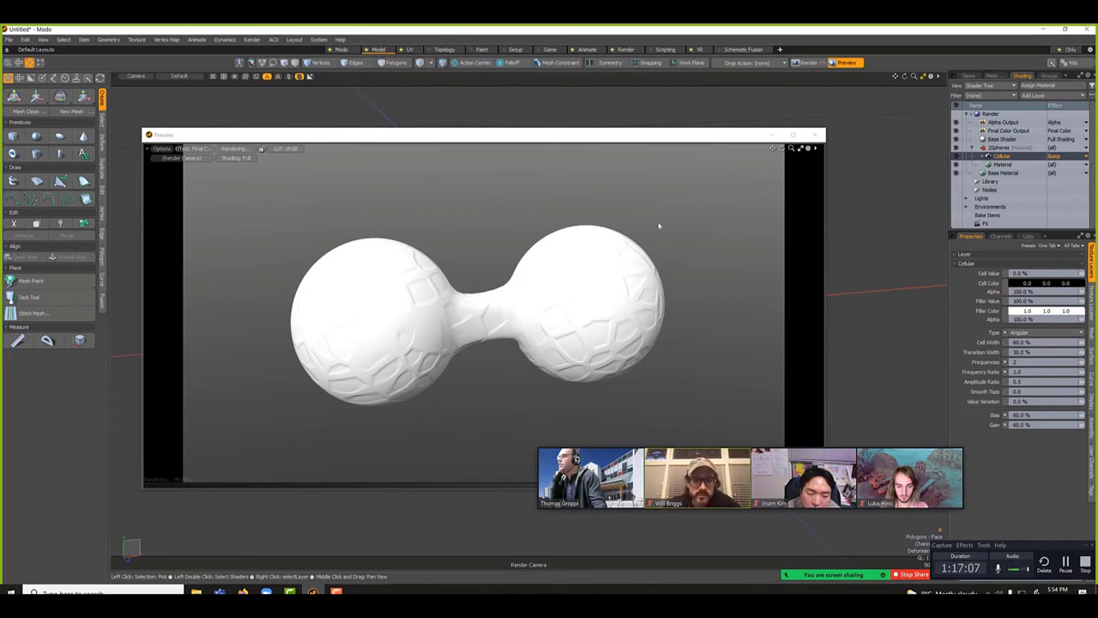
# Step: Leave the Cellular effect on Bump and dolly the render camera closer to the dumbbell
pyautogui.click(1071, 156)
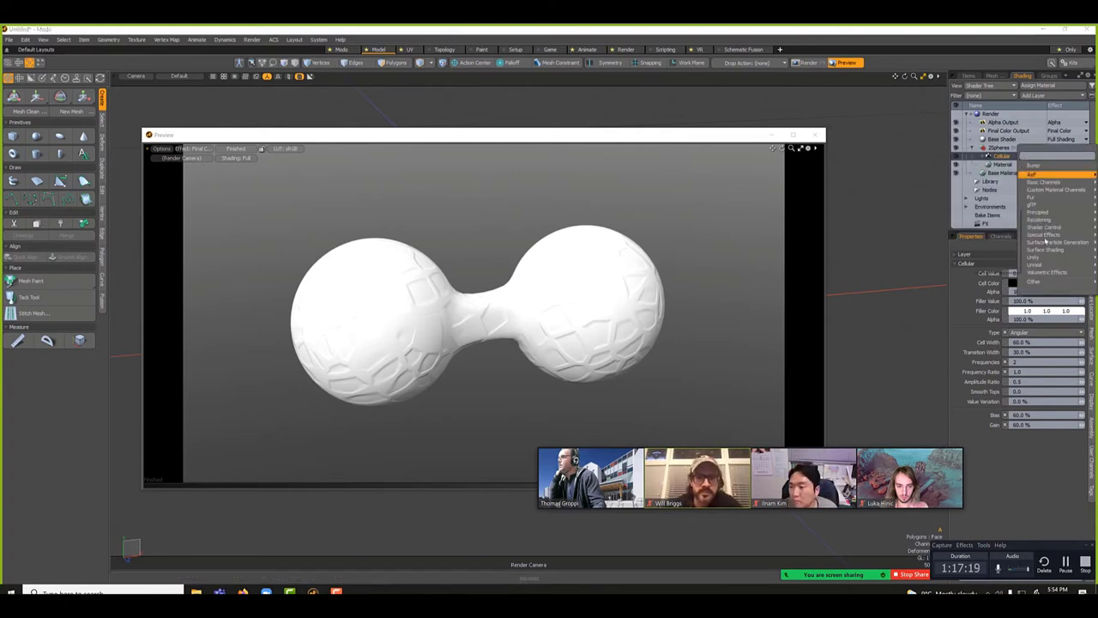
pyautogui.moveTo(1033, 259)
pyautogui.press('Return')
pyautogui.moveTo(914, 75); pyautogui.dragTo(944, 76)
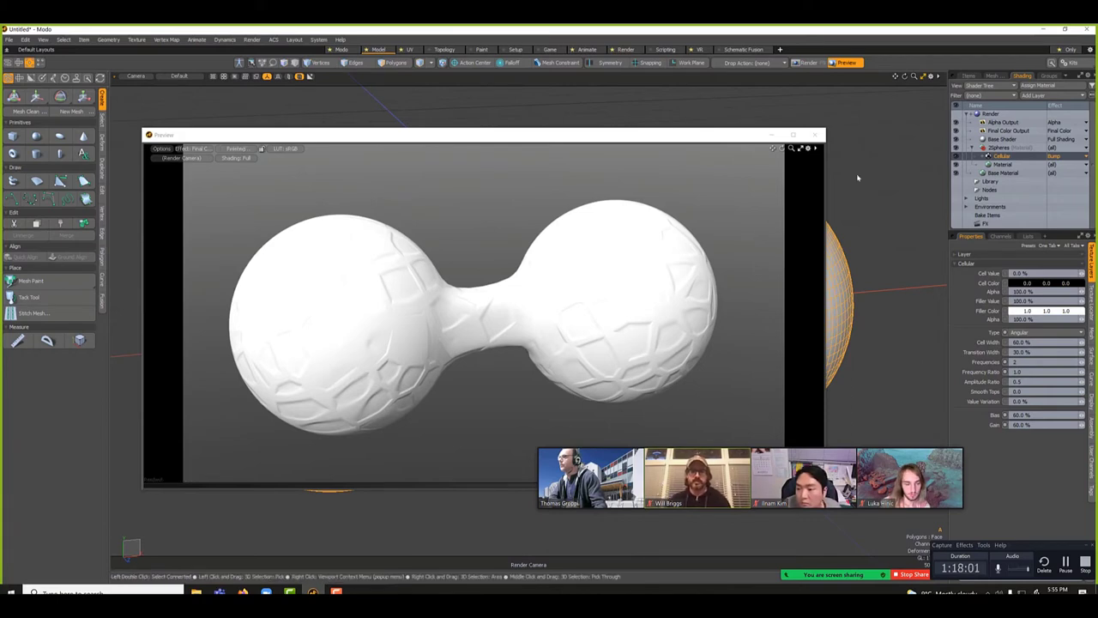
# Step: Set the Material's Bump Amplitude to 5 for deeper cell relief
pyautogui.click(997, 164)
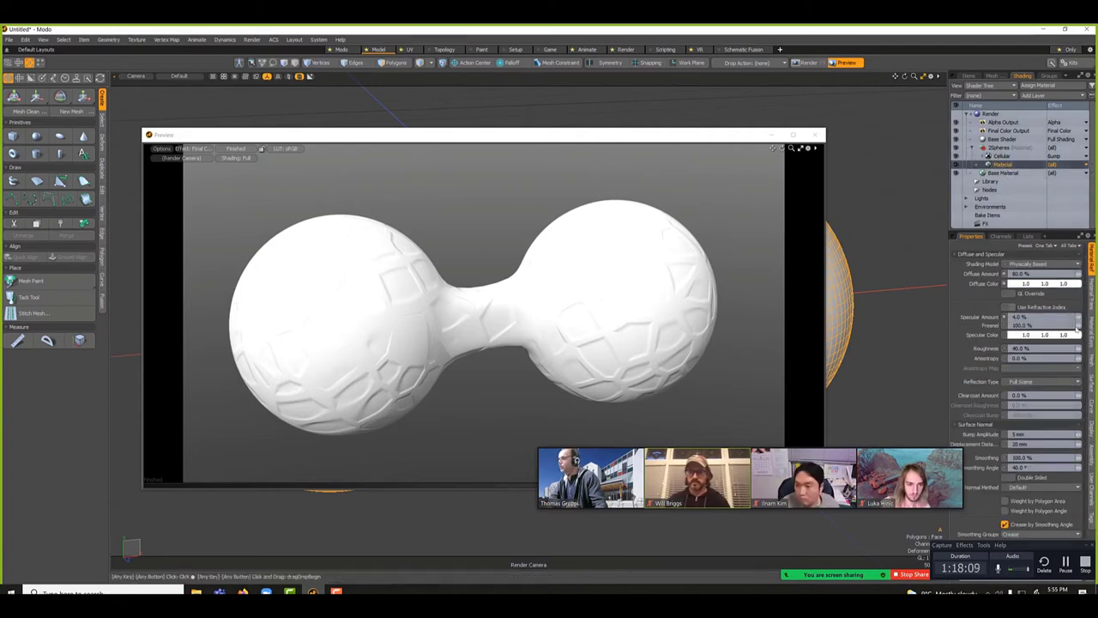
pyautogui.write('5')
pyautogui.press('Return')
pyautogui.click(1029, 435)
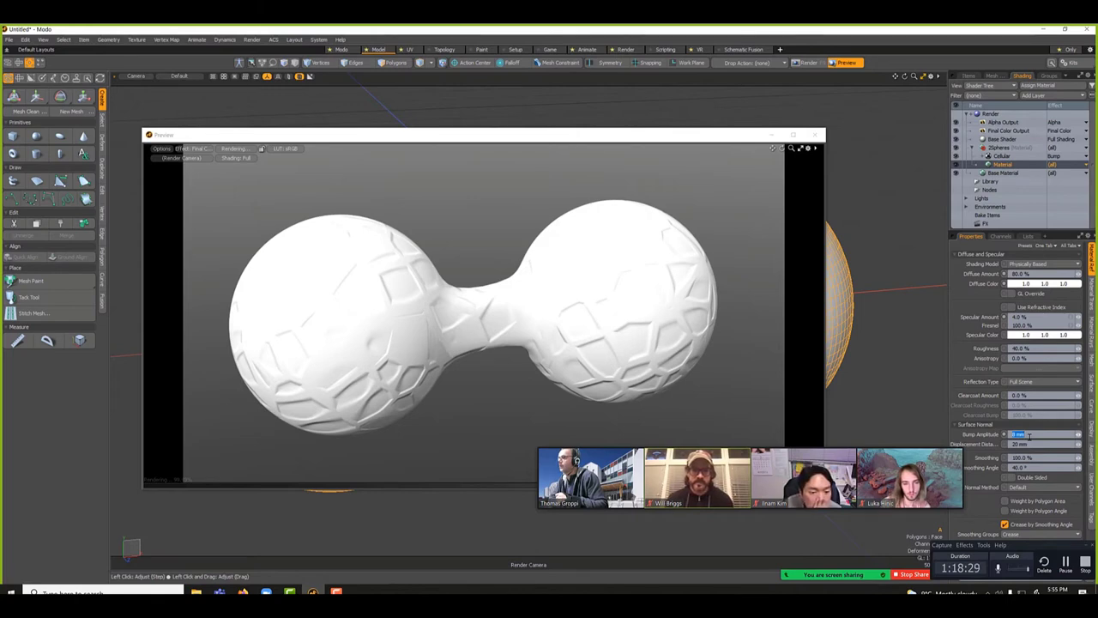
# Step: Enable Invert in the Cellular layer's Layer options to flip the bump pattern
pyautogui.click(1002, 156)
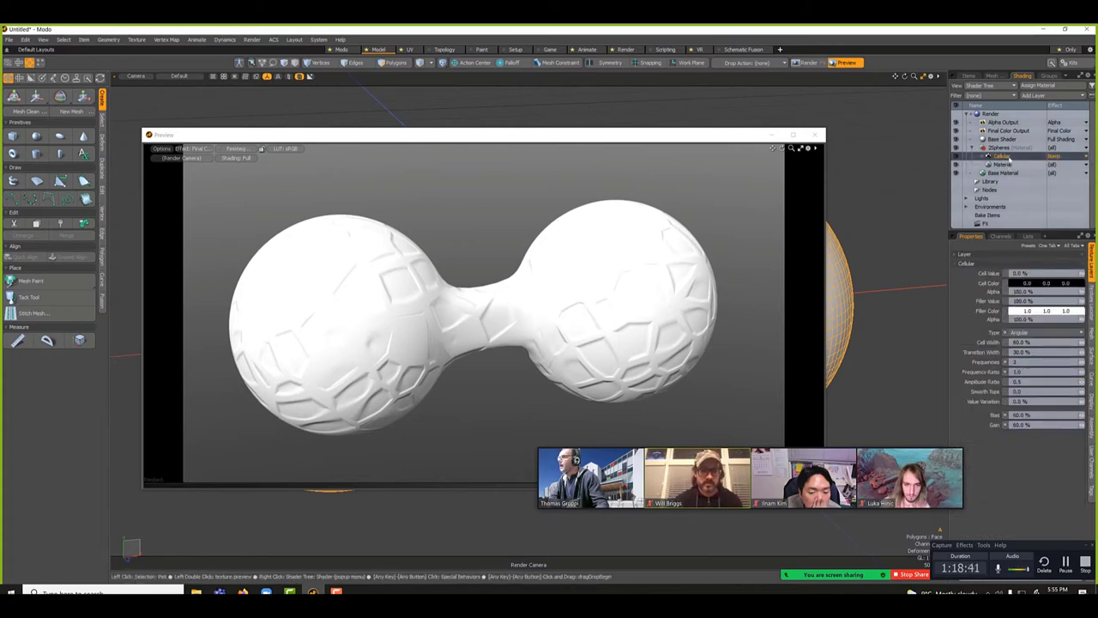
pyautogui.click(1016, 261)
pyautogui.click(999, 255)
pyautogui.click(993, 255)
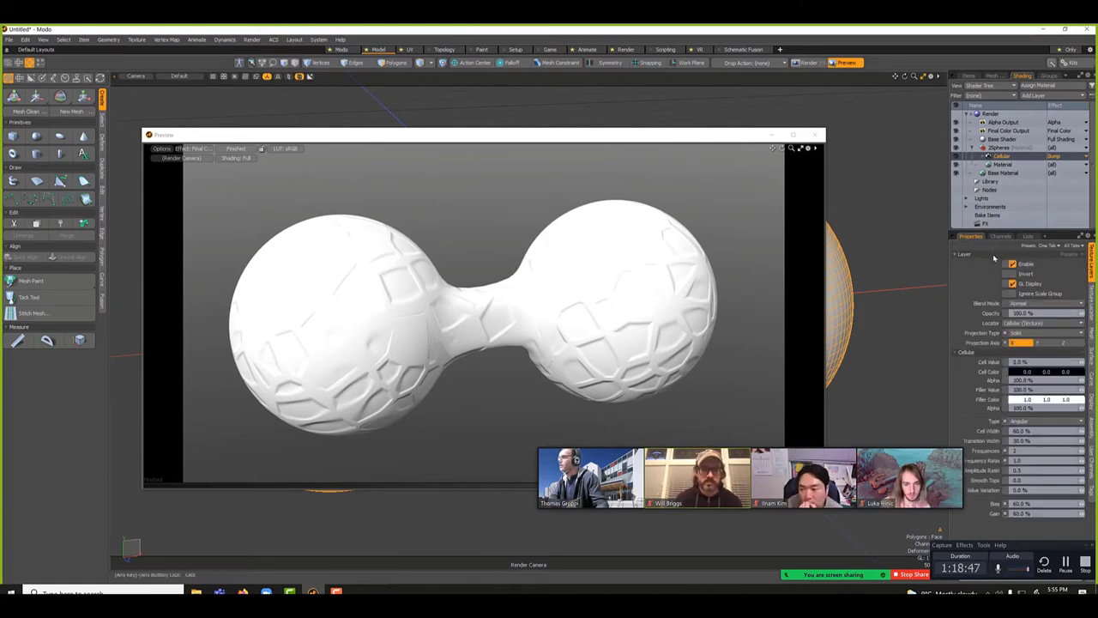
pyautogui.click(1013, 272)
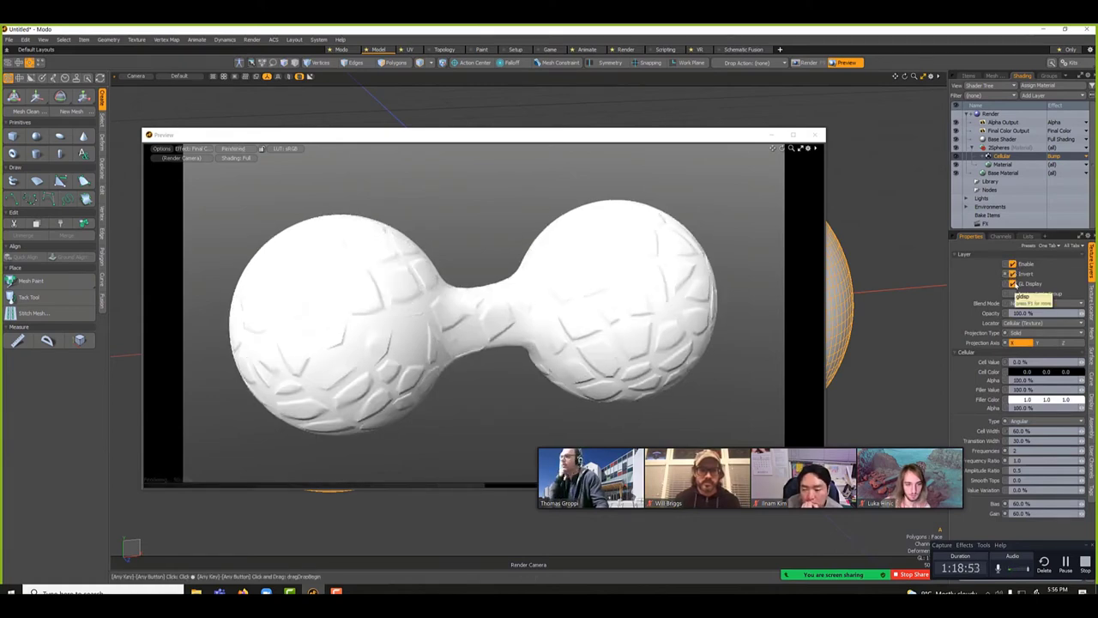
pyautogui.click(1013, 273)
pyautogui.click(1013, 272)
pyautogui.click(1041, 312)
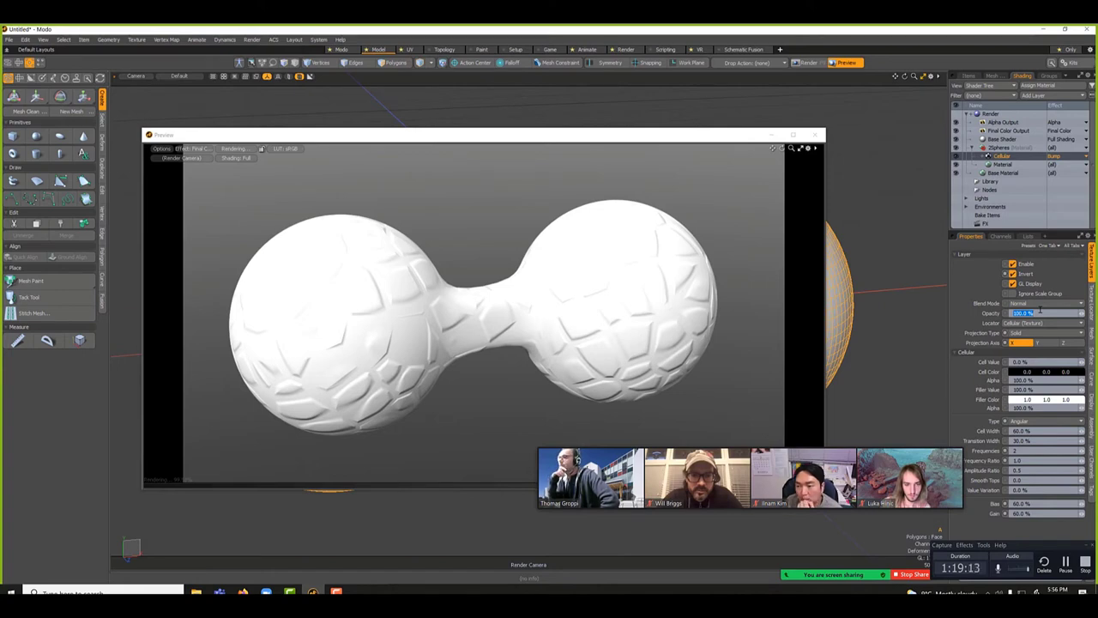
pyautogui.click(997, 164)
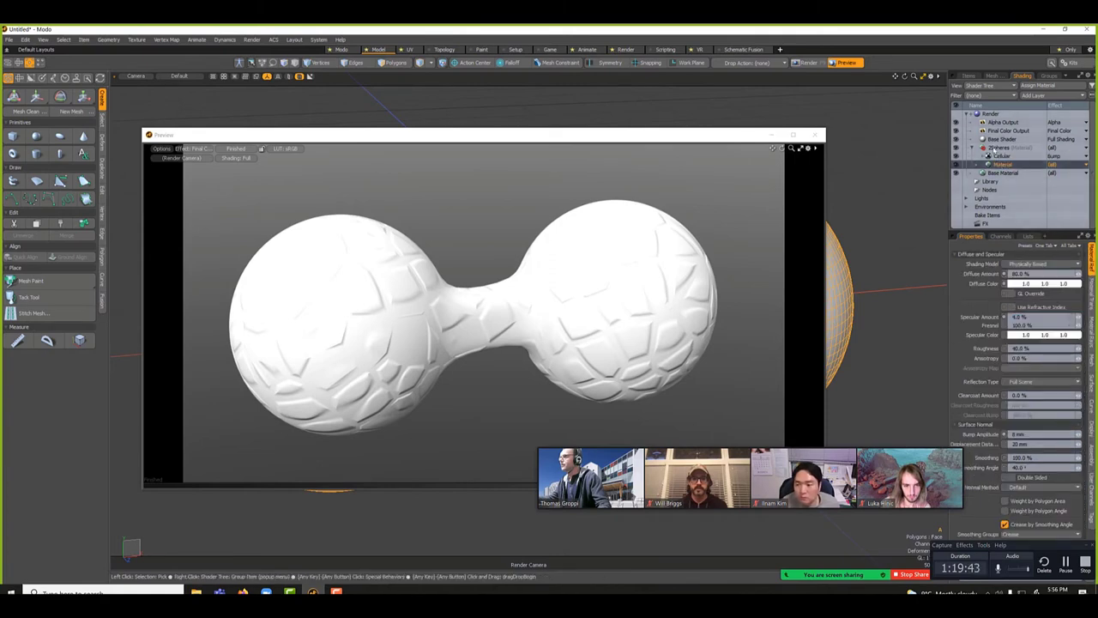
pyautogui.click(1000, 155)
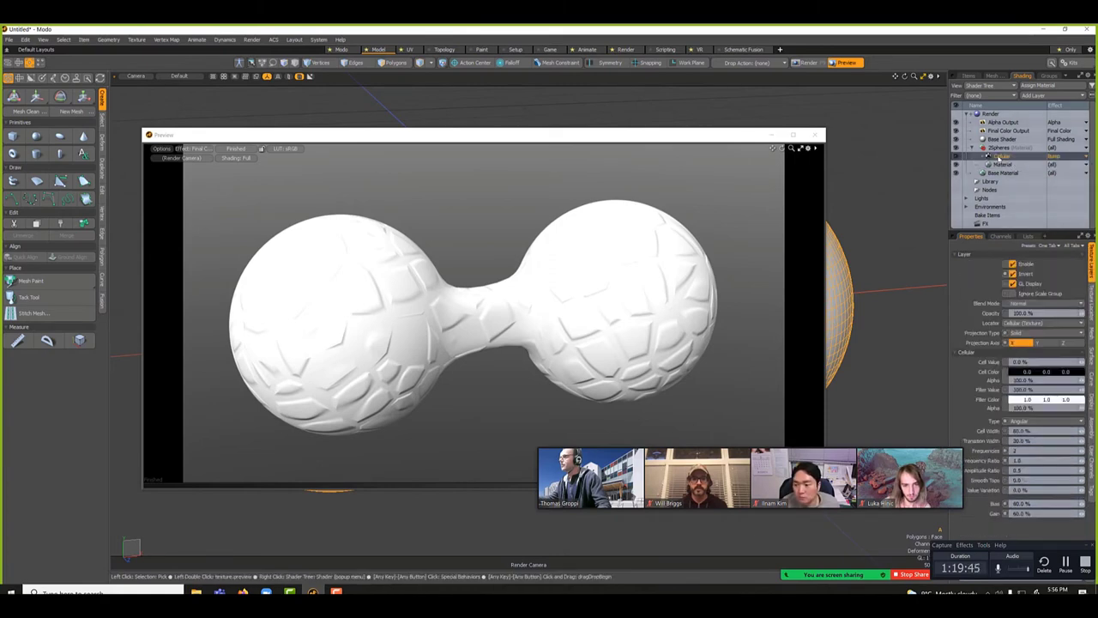
pyautogui.moveTo(877, 461)
pyautogui.moveTo(878, 461); pyautogui.dragTo(821, 528)
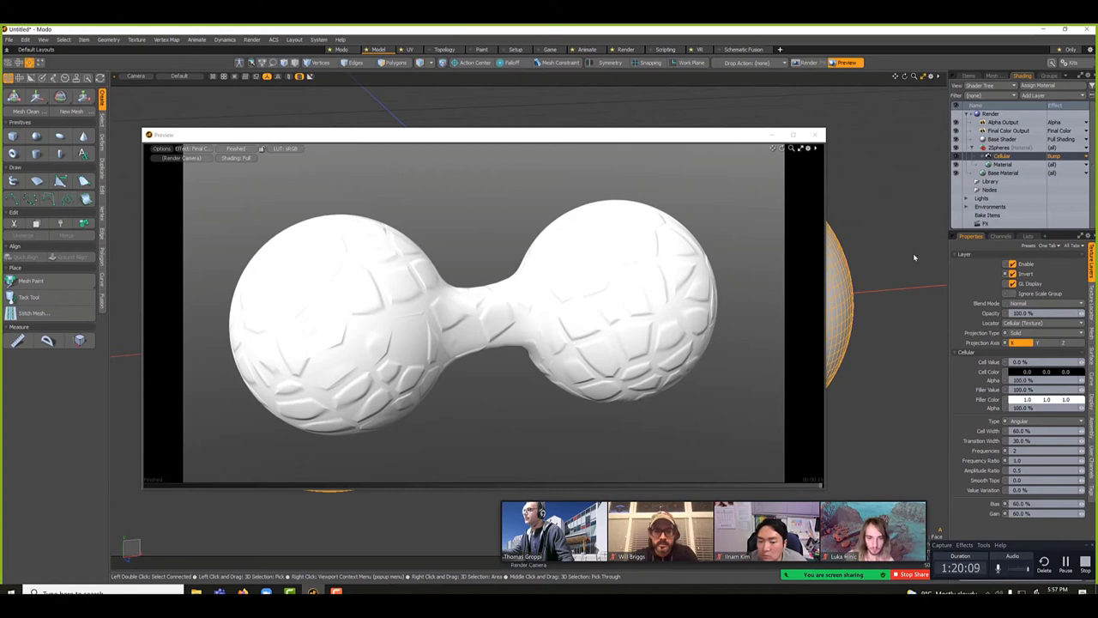
pyautogui.click(1001, 164)
pyautogui.click(1001, 156)
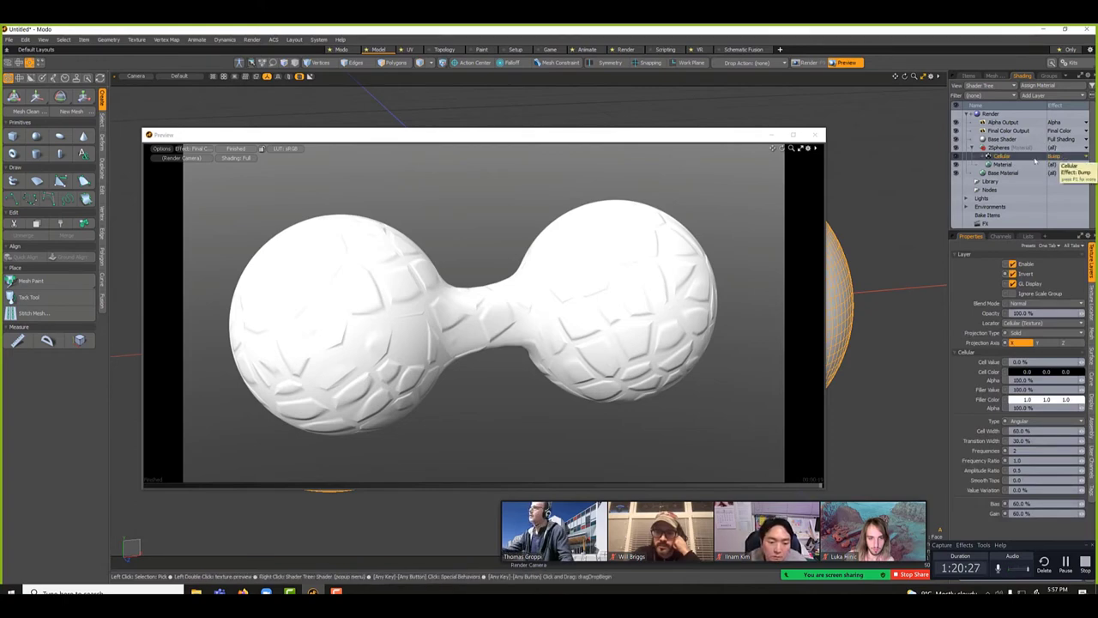
# Step: Delete the Cellular bump layer from the Shader Tree
pyautogui.press('Delete')
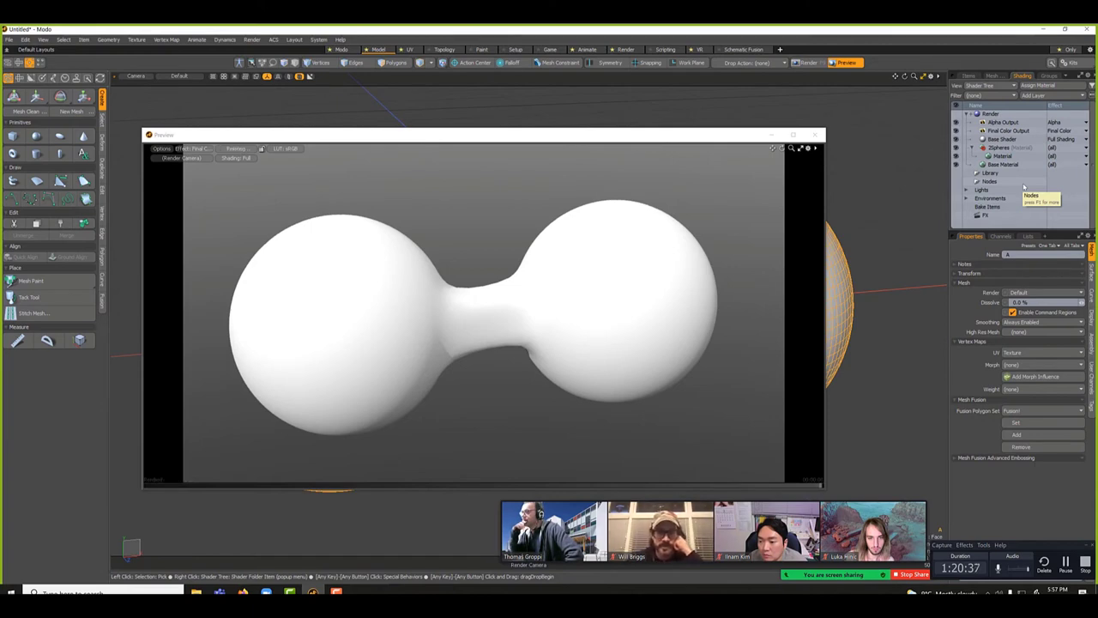
# Step: Add a Noise texture layer to the 2Spheres material group
pyautogui.moveTo(728, 135); pyautogui.dragTo(696, 114)
pyautogui.click(1012, 149)
pyautogui.click(1047, 96)
pyautogui.moveTo(1053, 171)
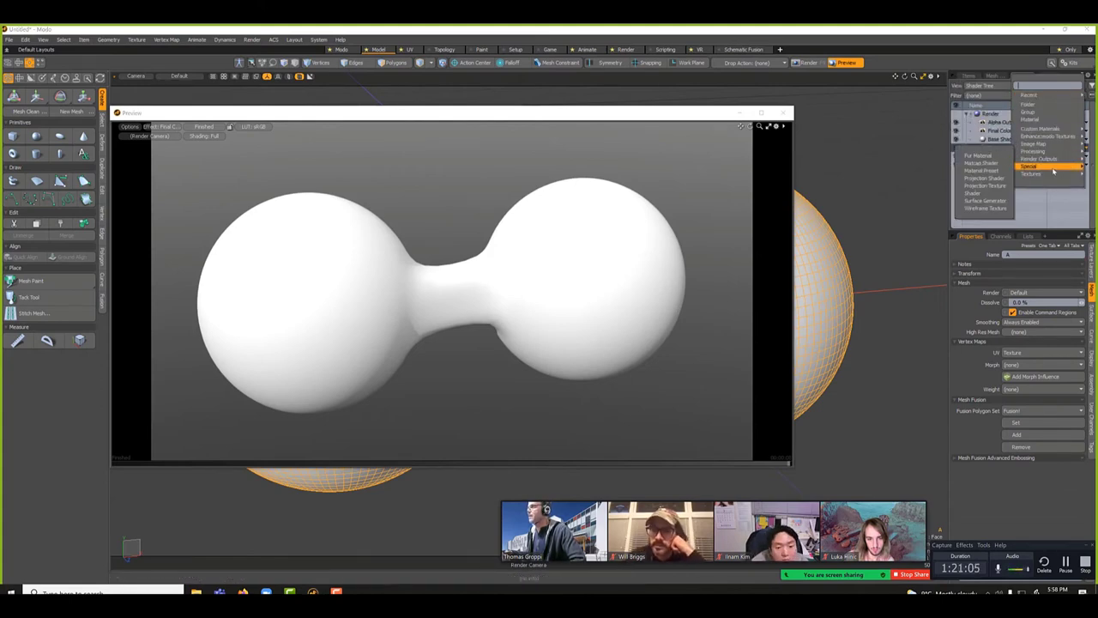
pyautogui.click(1002, 200)
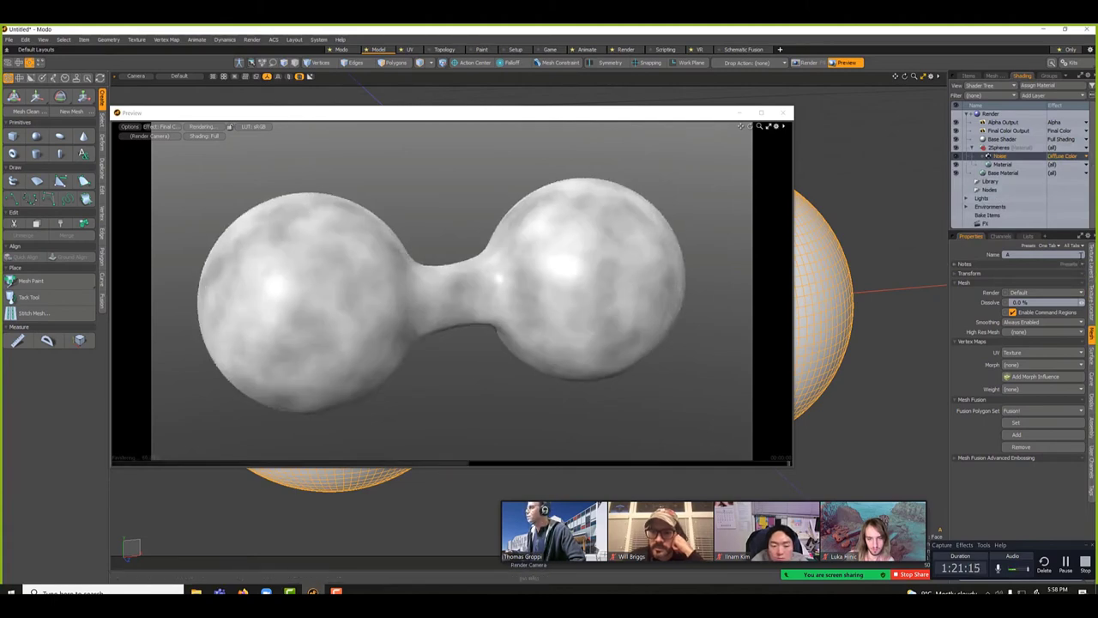
# Step: Set the Noise Bias and Gain to 70%, after first trying 60%
pyautogui.click(1094, 266)
pyautogui.click(1033, 497)
pyautogui.write('60')
pyautogui.click(1035, 507)
pyautogui.write('60')
pyautogui.press('Return')
pyautogui.click(1033, 498)
pyautogui.write('70')
pyautogui.press('Return')
pyautogui.click(1035, 506)
pyautogui.write('70')
pyautogui.press('Return')
# Step: Try Turbulence and Simple noise types, keep Fractal, and adjust Frequency Ratio and Frequencies
pyautogui.click(1027, 424)
pyautogui.click(1029, 426)
pyautogui.click(1029, 426)
pyautogui.click(1029, 407)
pyautogui.click(1034, 423)
pyautogui.click(1034, 431)
pyautogui.click(1028, 440)
pyautogui.press('Return')
pyautogui.click(1034, 431)
pyautogui.press('Return')
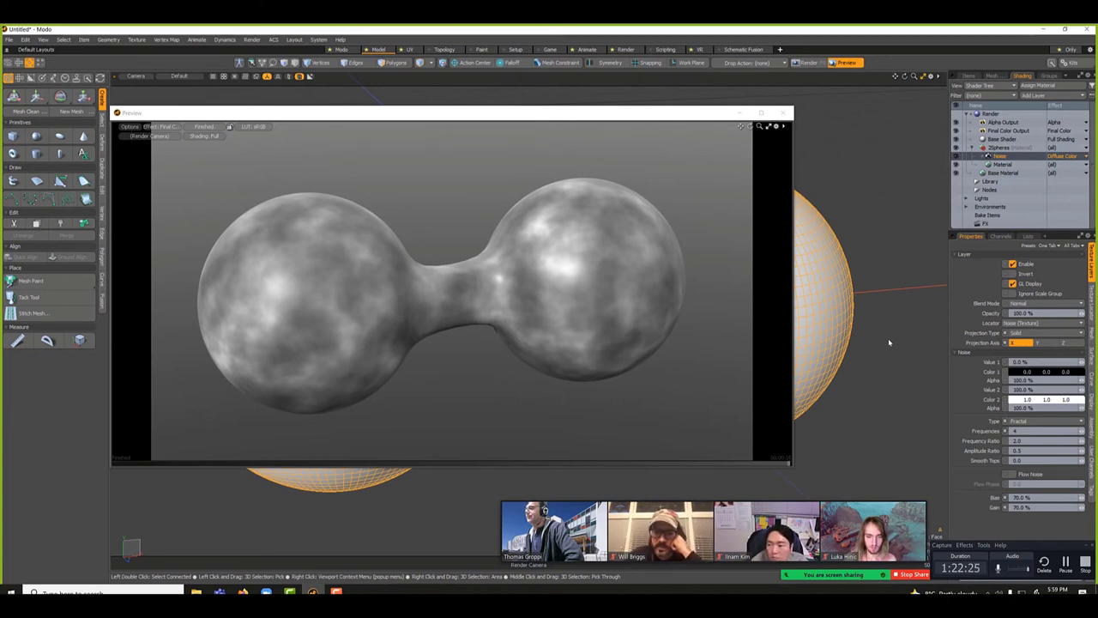
# Step: Switch the Noise effect to Surface Shading > Displacement, leaving Flow Noise off
pyautogui.click(1084, 157)
pyautogui.moveTo(1062, 254)
pyautogui.click(984, 263)
pyautogui.click(1012, 474)
pyautogui.click(1012, 473)
# Step: Darken the Material's diffuse colour to light grey (0.77)
pyautogui.click(1034, 165)
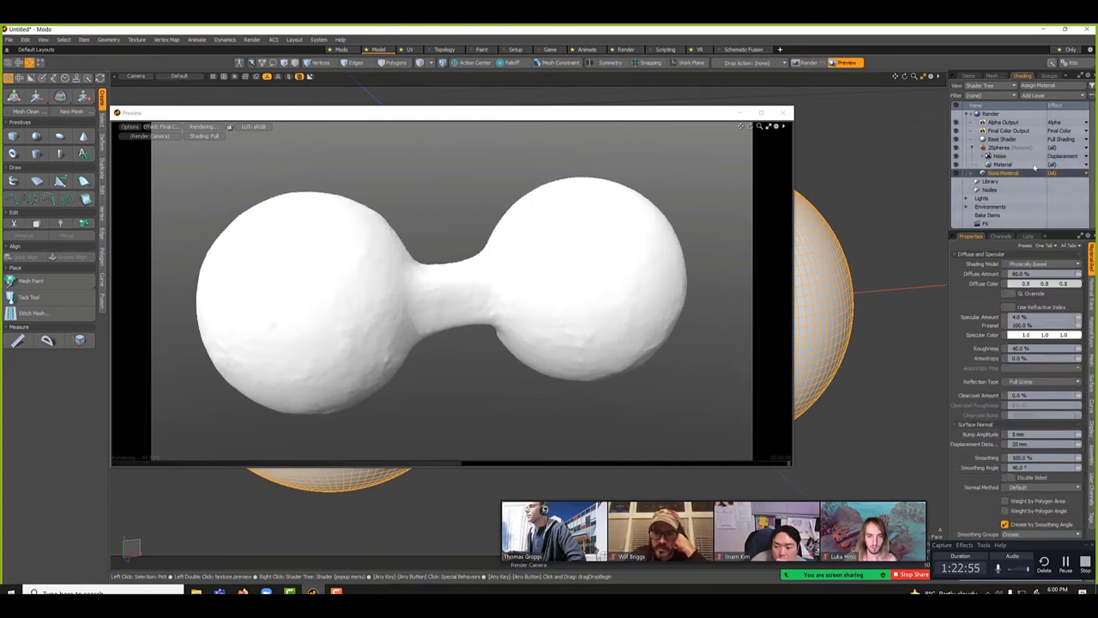
pyautogui.click(1044, 283)
pyautogui.moveTo(813, 304); pyautogui.dragTo(785, 305)
# Step: Raise the Material's Displacement Distance to 85 mm
pyautogui.press('Return')
pyautogui.click(1032, 444)
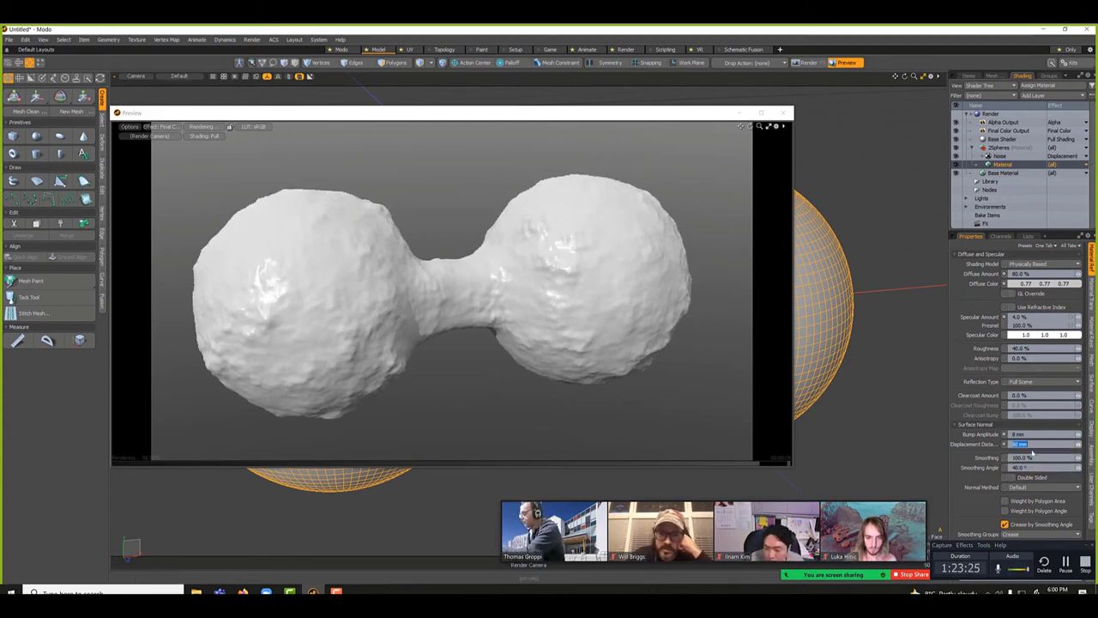
pyautogui.press('Return')
pyautogui.press('Return')
# Step: Toggle Draft Displacements in the Preview options so the displaced dumbbell re-renders
pyautogui.click(130, 127)
pyautogui.click(142, 242)
pyautogui.click(133, 127)
pyautogui.click(361, 112)
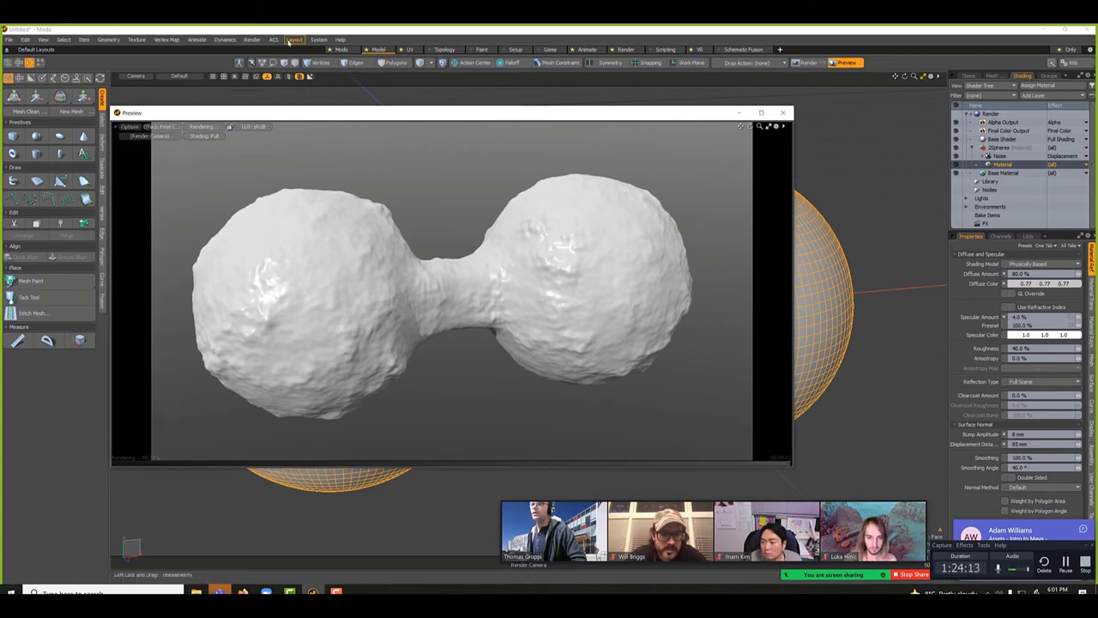
pyautogui.click(252, 39)
# Step: Render the current view, dismiss the Teams chat, and close the full-size render window
pyautogui.click(259, 55)
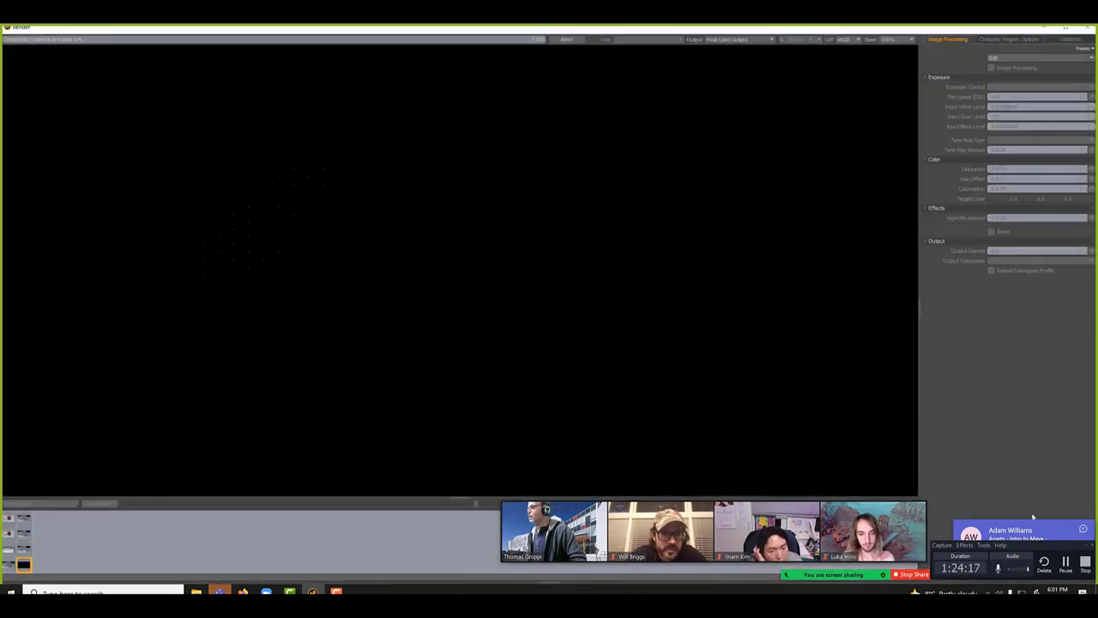
pyautogui.click(1016, 532)
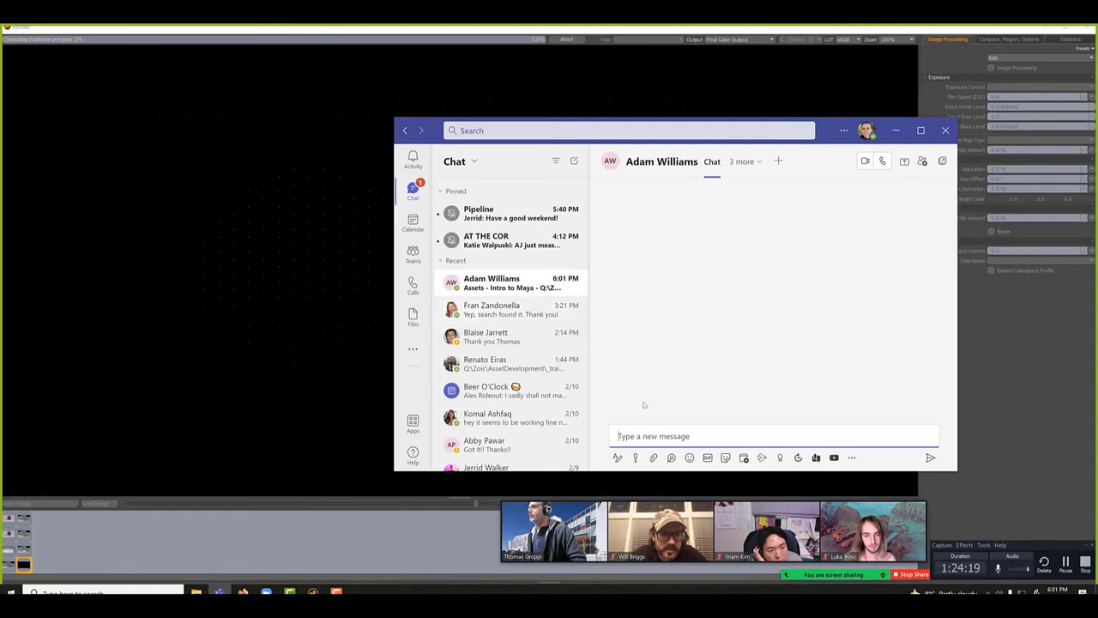
pyautogui.click(784, 341)
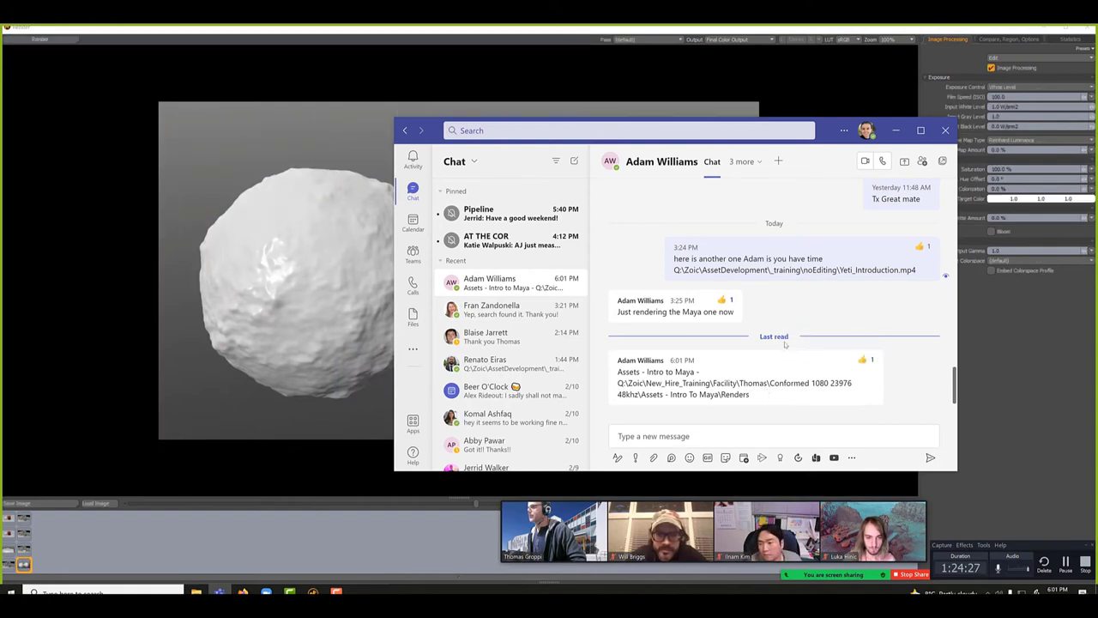
pyautogui.click(946, 131)
pyautogui.click(1089, 29)
# Step: Select the 2Spheres group in the Shader Tree and close the render preview
pyautogui.click(993, 149)
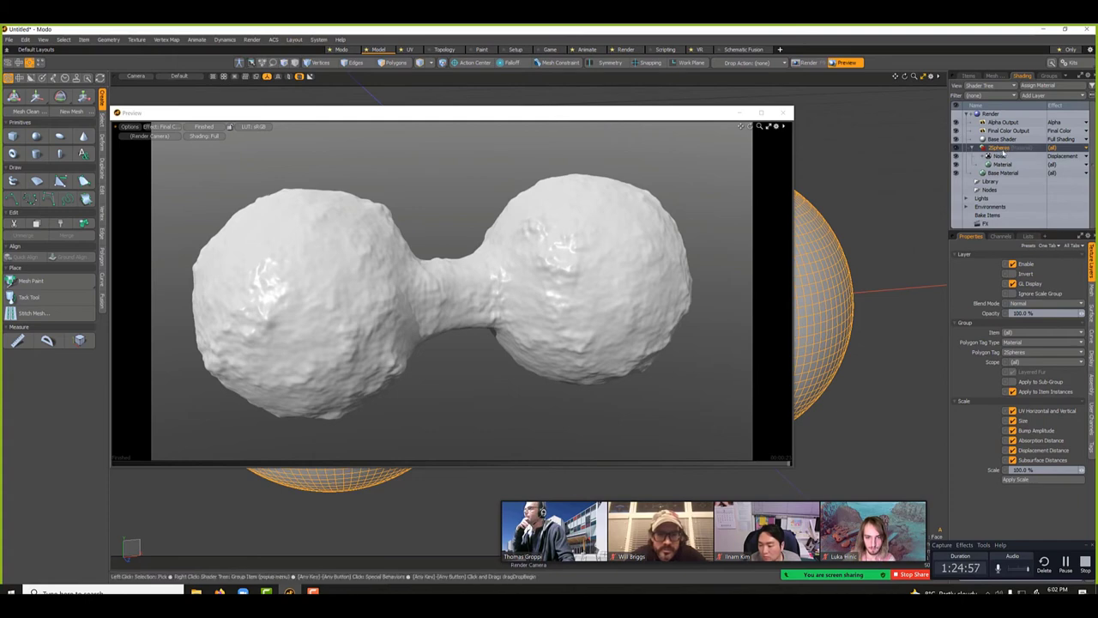
pyautogui.click(782, 117)
# Step: Open the online Modo documentation from Help > Learn Modo and accept the site's cookies
pyautogui.click(340, 40)
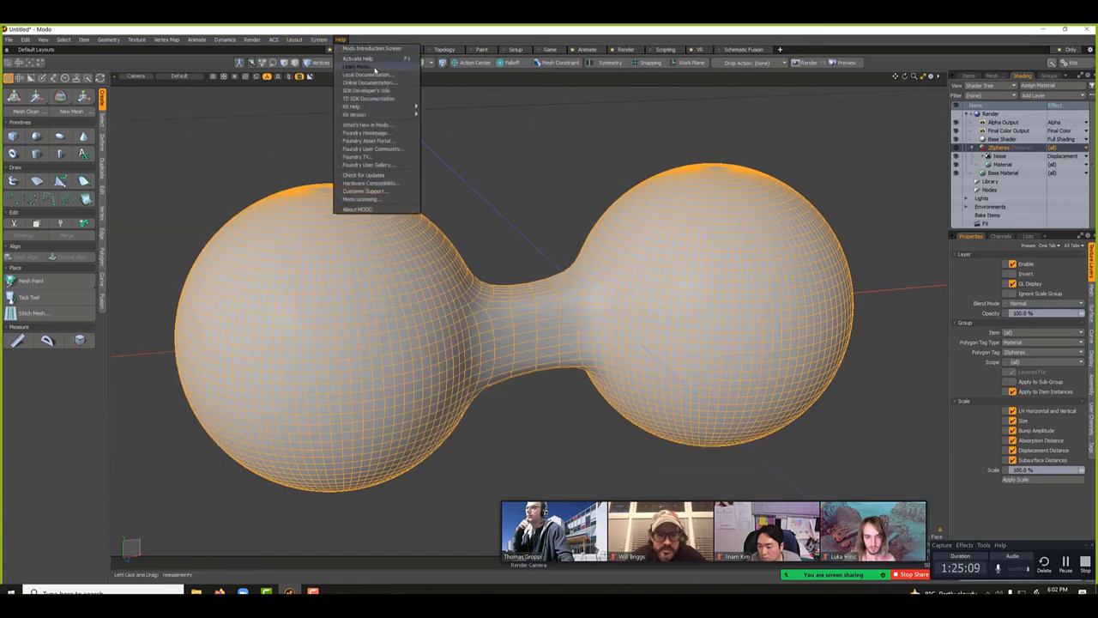
pyautogui.click(376, 86)
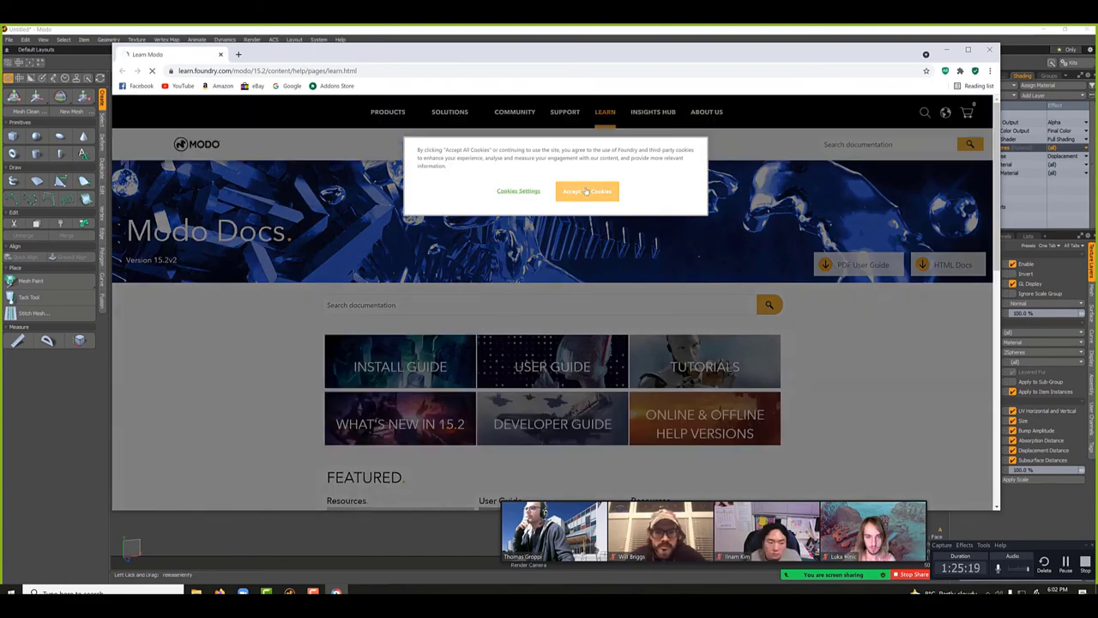
pyautogui.click(586, 190)
# Step: Search the docs for 'texture', review the results, then return to the Modo Docs home
pyautogui.click(526, 312)
pyautogui.write('texture')
pyautogui.press('Return')
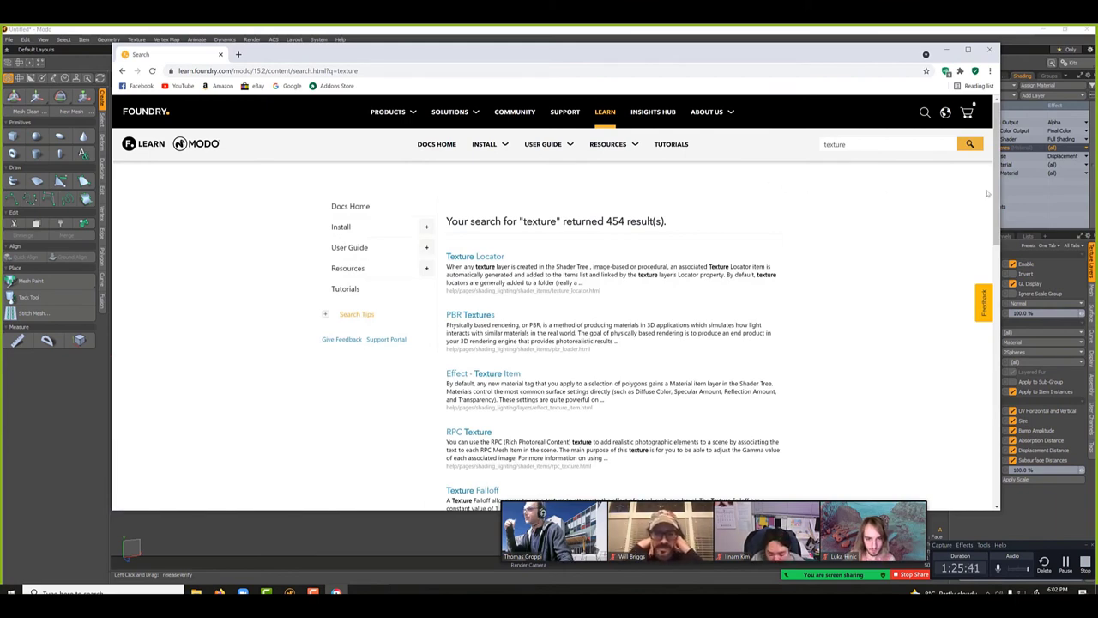
pyautogui.moveTo(995, 196); pyautogui.dragTo(1016, 313)
pyautogui.scroll(-2, 518, 377)
pyautogui.click(122, 71)
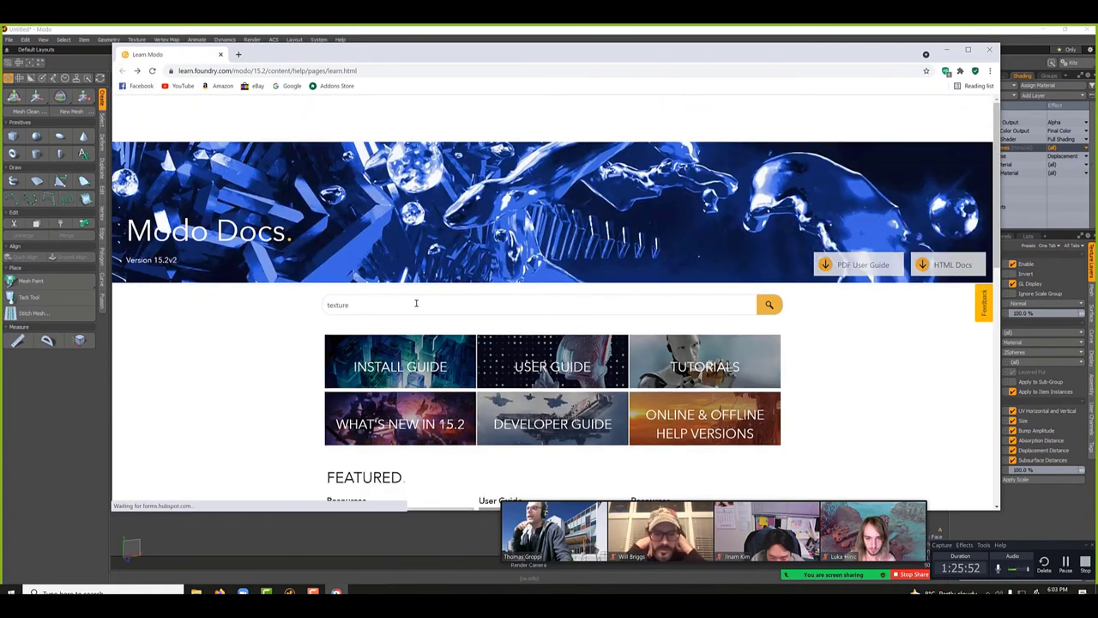
# Step: Search the docs for 'noise' and open the Marble Noise and Shader Tree pages
pyautogui.doubleClick(415, 302)
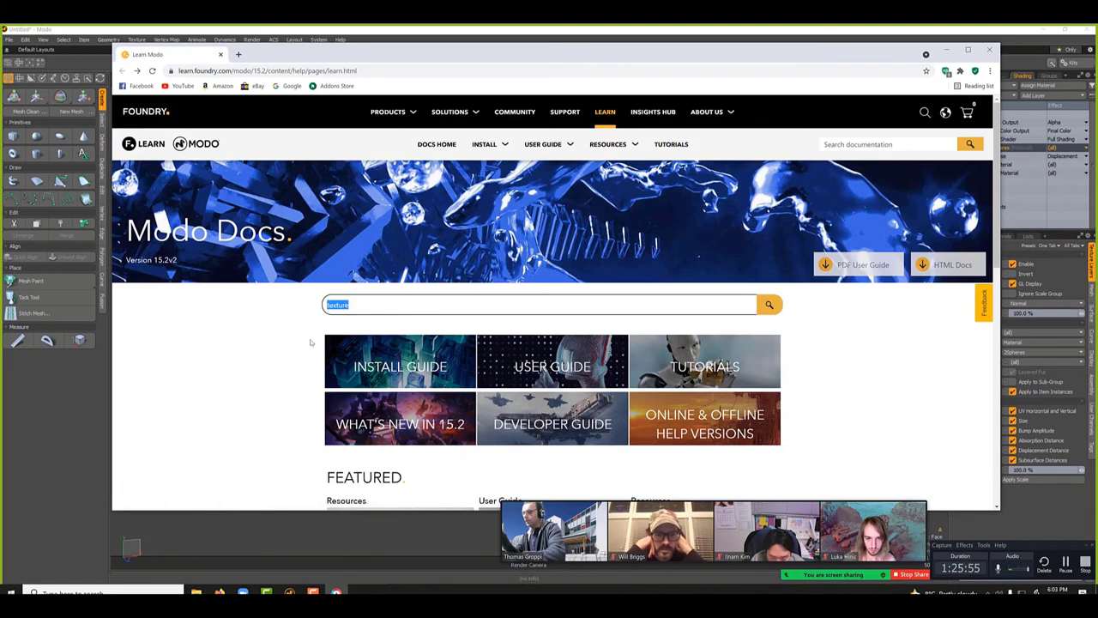
pyautogui.write('noise')
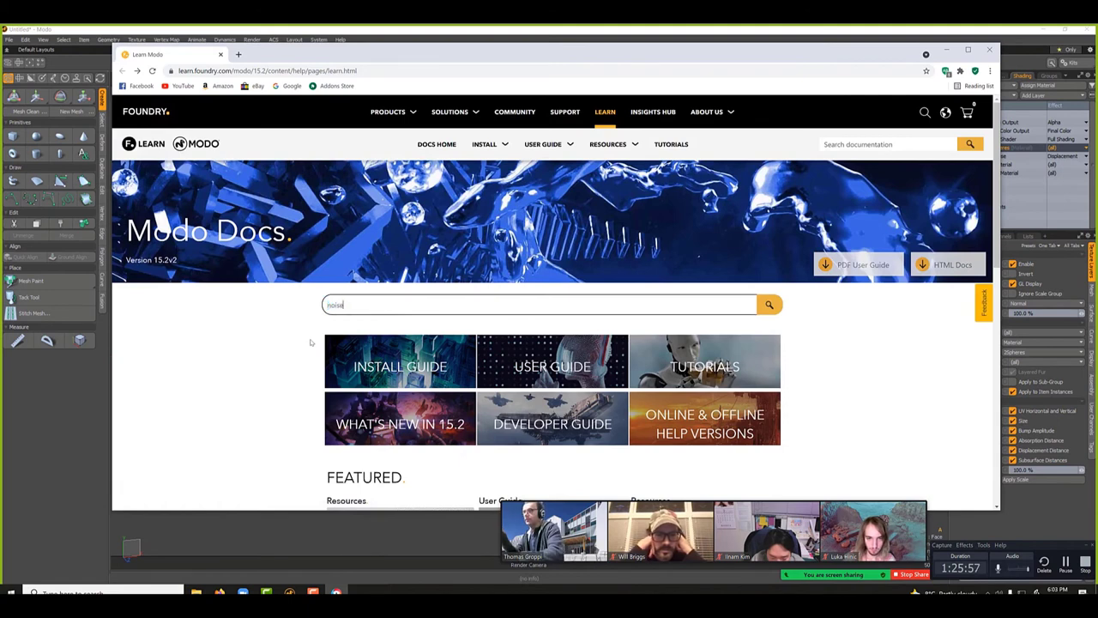
pyautogui.press('Return')
pyautogui.scroll(-5, 983, 182)
pyautogui.scroll(5, 952, 193)
pyautogui.click(451, 408)
pyautogui.click(497, 179)
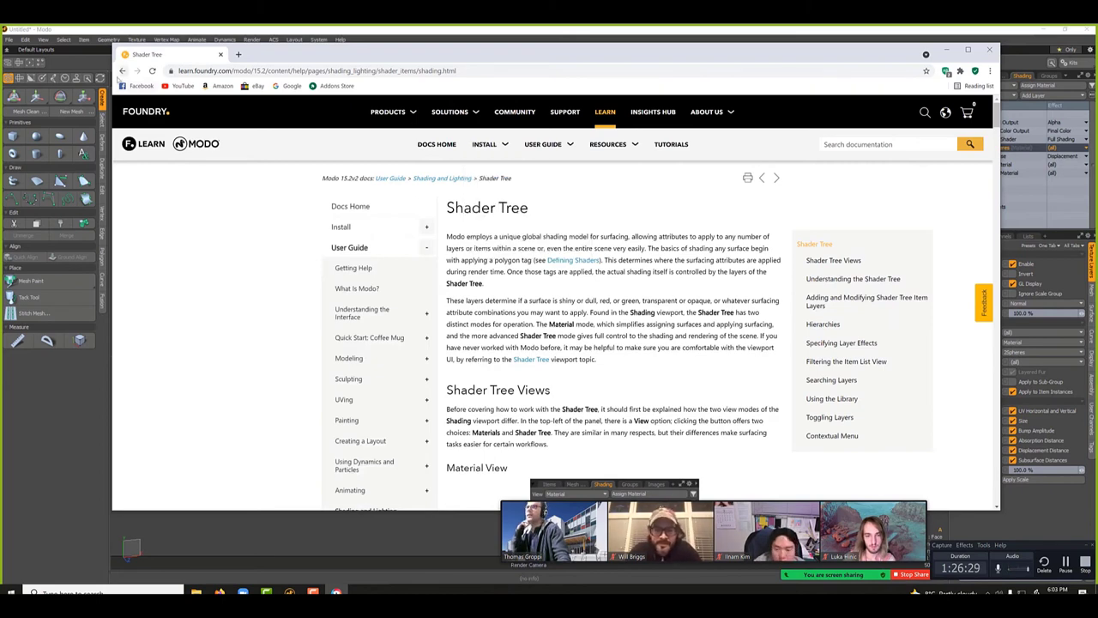
# Step: Return to the Modo Docs home page and enter 'enhanced texture' in the search box
pyautogui.click(122, 71)
pyautogui.click(122, 71)
pyautogui.click(122, 71)
pyautogui.click(382, 310)
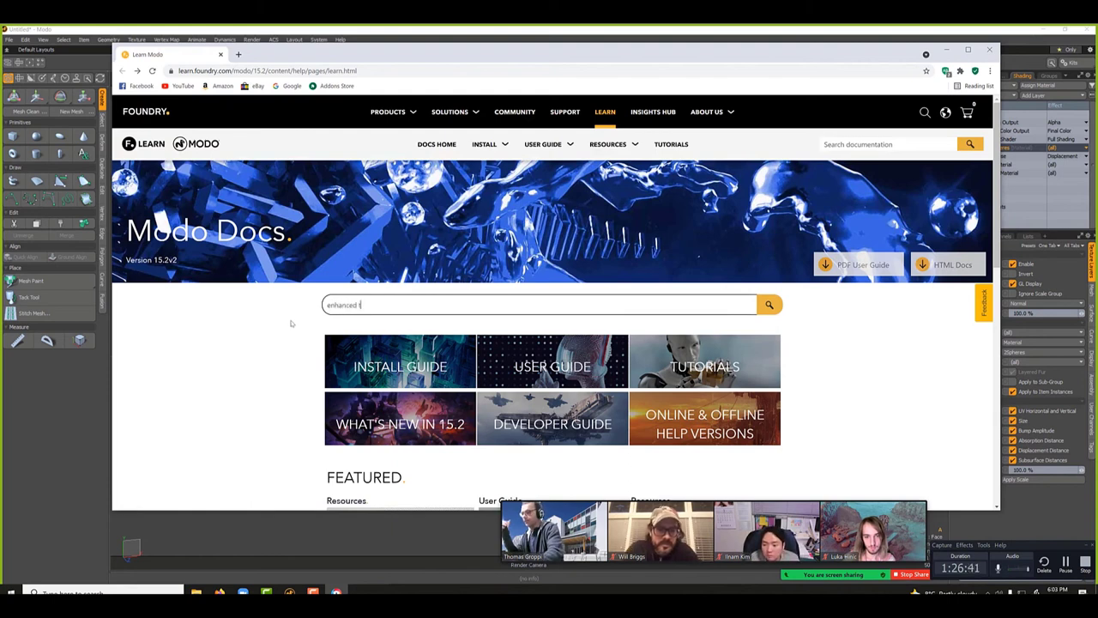
pyautogui.write('enhanced texture')
# Step: Run the 'enhanced texture' search, open Enhance:modo Textures, and scroll to the Geometric textures
pyautogui.press('Return')
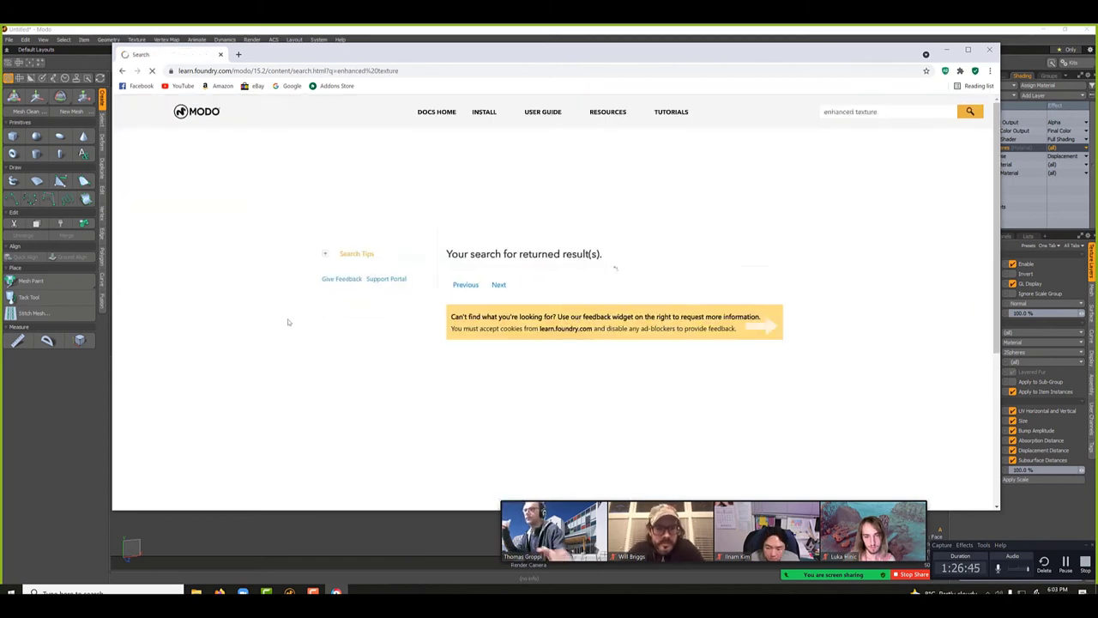
pyautogui.click(508, 256)
pyautogui.moveTo(998, 104); pyautogui.dragTo(1024, 333)
# Step: Close the docs browser and show the Material > Organic presets in the F6 Presets browser
pyautogui.click(990, 50)
pyautogui.press('F6')
pyautogui.click(289, 401)
pyautogui.click(302, 401)
pyautogui.moveTo(450, 208); pyautogui.dragTo(269, 143)
pyautogui.moveTo(460, 177); pyautogui.dragTo(493, 246)
# Step: Drop the Dsp Cell Poisson preset onto the sphere mesh and render a preview
pyautogui.moveTo(364, 315); pyautogui.dragTo(607, 295)
pyautogui.click(845, 62)
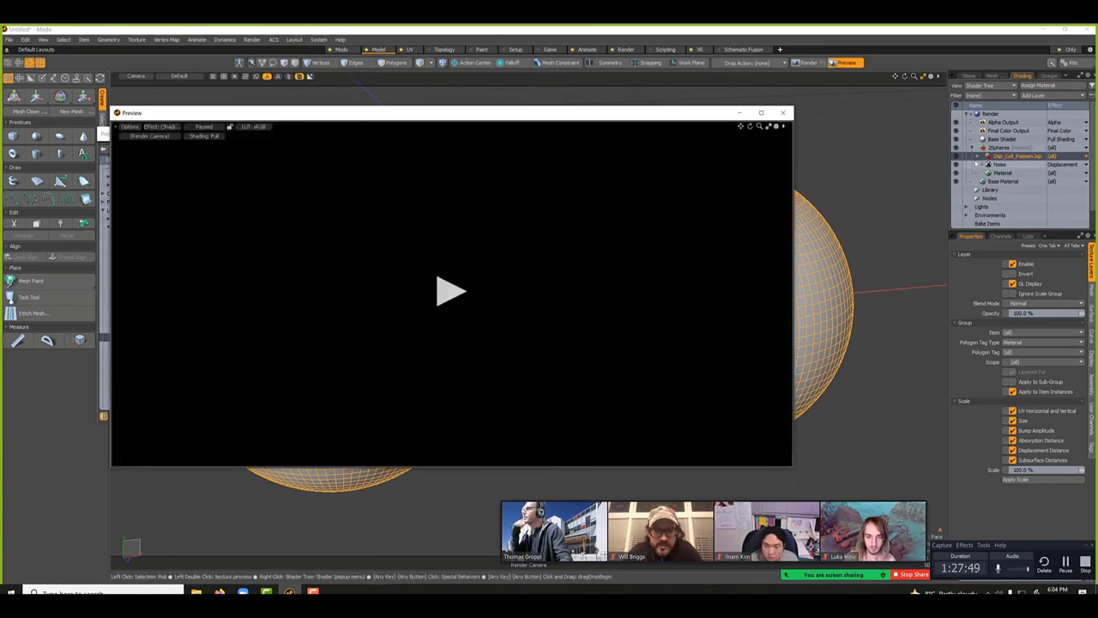
pyautogui.moveTo(364, 108); pyautogui.dragTo(567, 103)
# Step: Enable Draft Displacements in the preview options and apply the Dsp Cell preset to the mesh
pyautogui.click(331, 122)
pyautogui.click(361, 238)
pyautogui.click(223, 148)
pyautogui.click(305, 330)
pyautogui.moveTo(329, 455); pyautogui.dragTo(272, 461)
# Step: Try the Dsp Art Deco and Dsp Stone presets on the mesh
pyautogui.moveTo(433, 139); pyautogui.dragTo(290, 222)
pyautogui.click(284, 309)
pyautogui.moveTo(283, 309); pyautogui.dragTo(463, 262)
pyautogui.scroll(1, 323, 336)
pyautogui.moveTo(324, 336); pyautogui.dragTo(326, 352)
pyautogui.moveTo(283, 364); pyautogui.dragTo(473, 246)
# Step: Shrink the render preview, place it beside the mesh, and close the Presets browser
pyautogui.click(994, 461)
pyautogui.moveTo(994, 461); pyautogui.dragTo(607, 302)
pyautogui.moveTo(388, 109); pyautogui.dragTo(710, 143)
pyautogui.click(323, 216)
# Step: Bake the Dsp Cell displacement via Geometry > Bake Geometry Cache, then show the Items list
pyautogui.click(110, 39)
pyautogui.moveTo(136, 40)
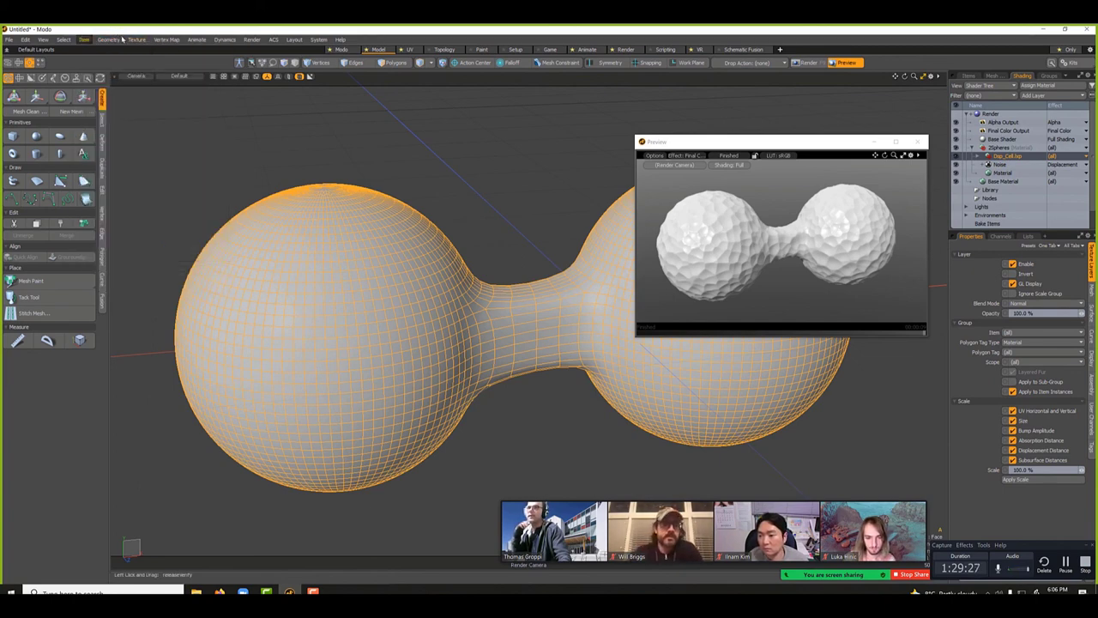
pyautogui.click(186, 182)
pyautogui.click(554, 181)
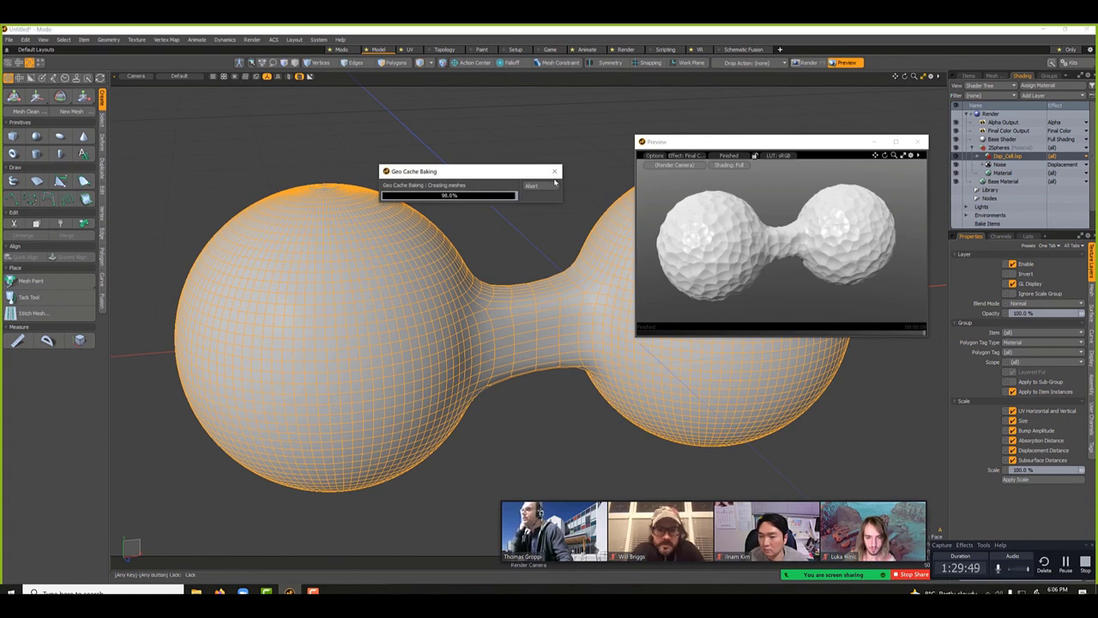
pyautogui.click(966, 76)
# Step: Select the baked dumbbell, zoom in on its dense wireframe, close the preview, and zoom back out
pyautogui.click(457, 365)
pyautogui.moveTo(912, 75); pyautogui.dragTo(908, 79)
pyautogui.scroll(5, 581, 341)
pyautogui.scroll(2, 549, 336)
pyautogui.click(918, 141)
pyautogui.moveTo(913, 75); pyautogui.dragTo(868, 81)
pyautogui.click(1021, 76)
pyautogui.click(995, 114)
pyautogui.click(1090, 275)
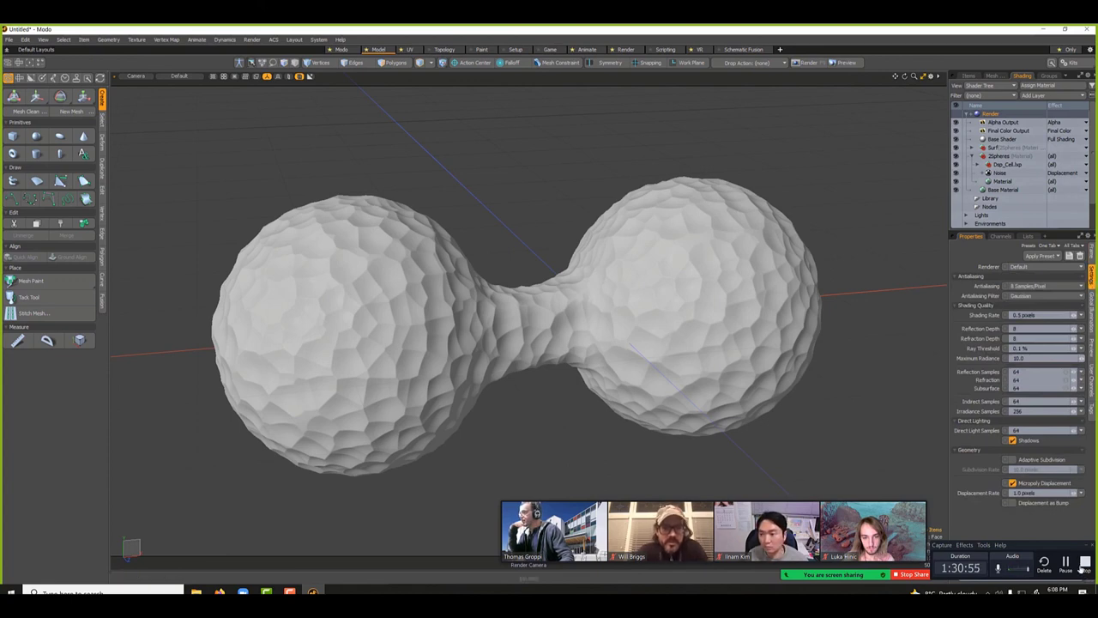